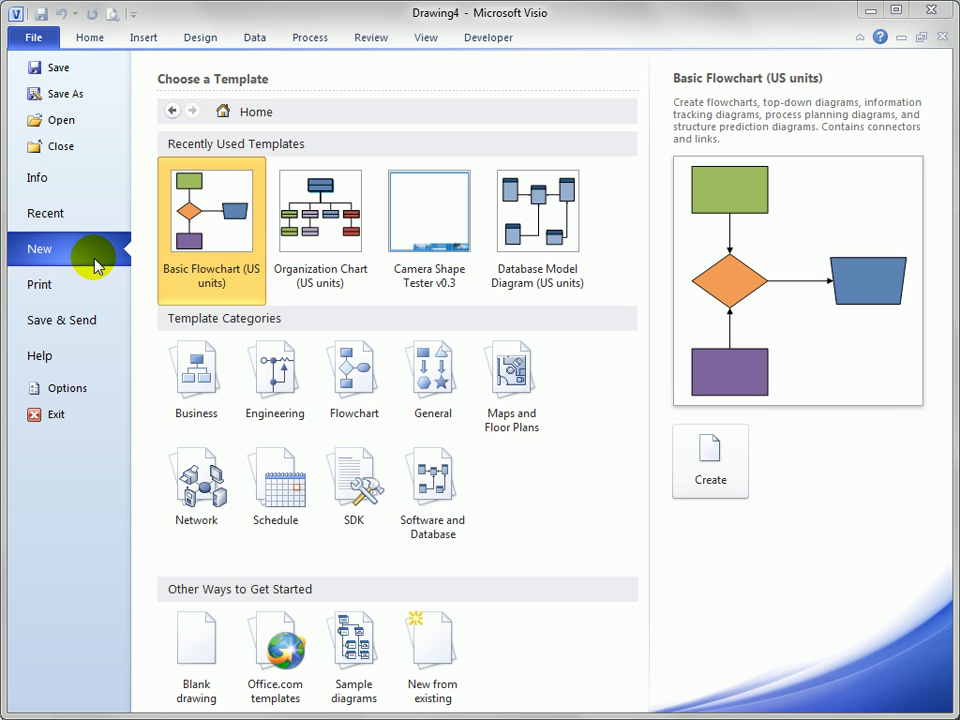
Create Drawing5 from the Basic Flowchart template and show the Basic Flowchart Shapes (US units) stencil.
{"action": "left_click", "coordinate": [35, 251]}
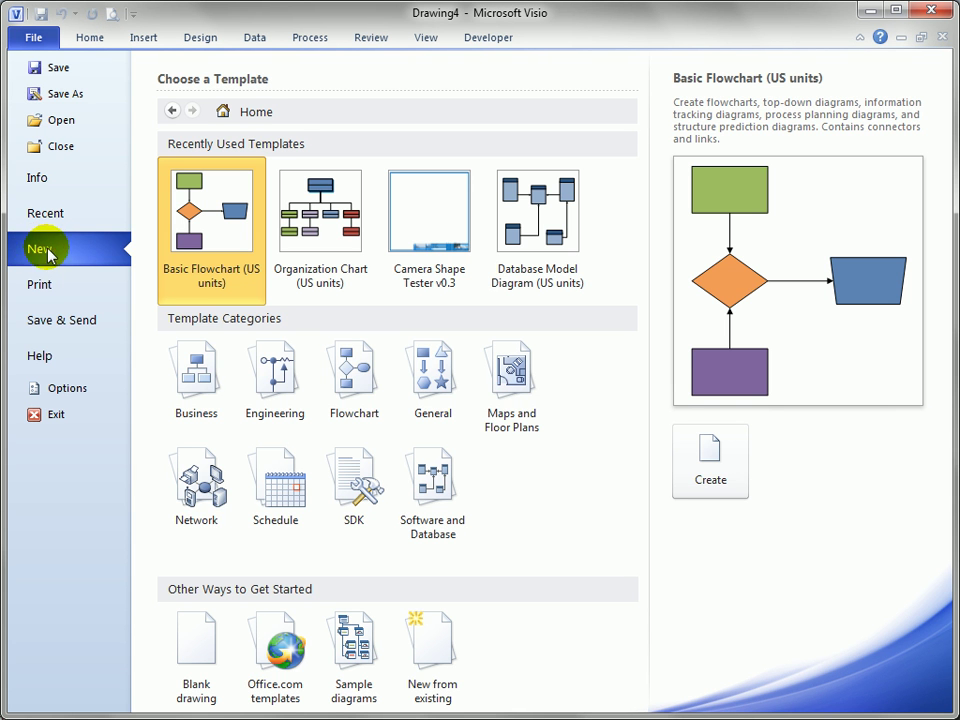
{"action": "left_click", "coordinate": [354, 382]}
{"action": "left_click", "coordinate": [345, 382]}
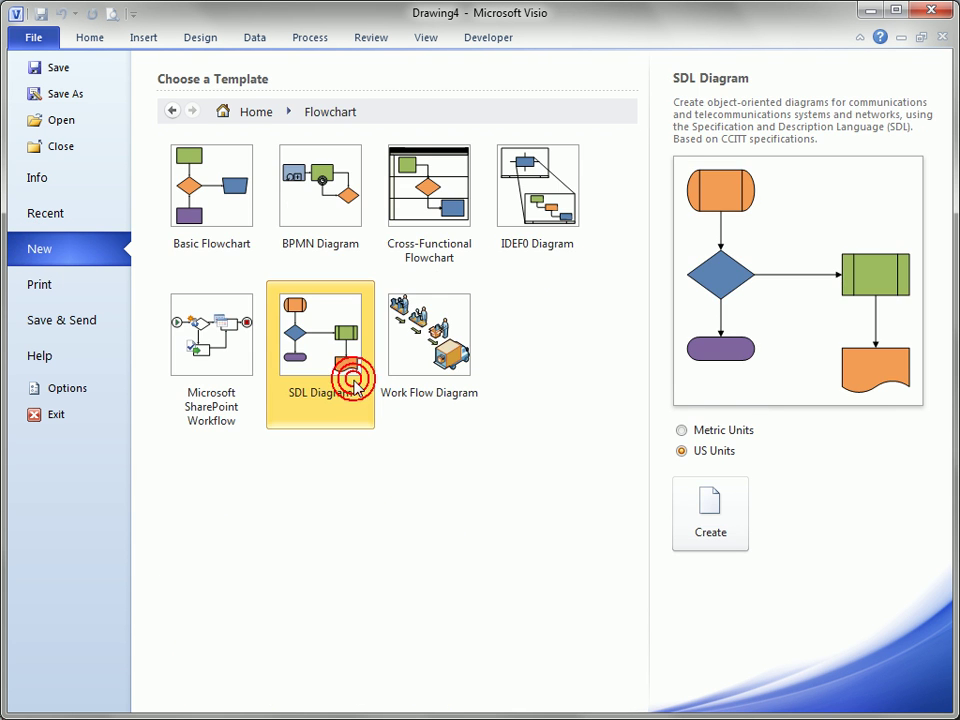
{"action": "double_click", "coordinate": [211, 195]}
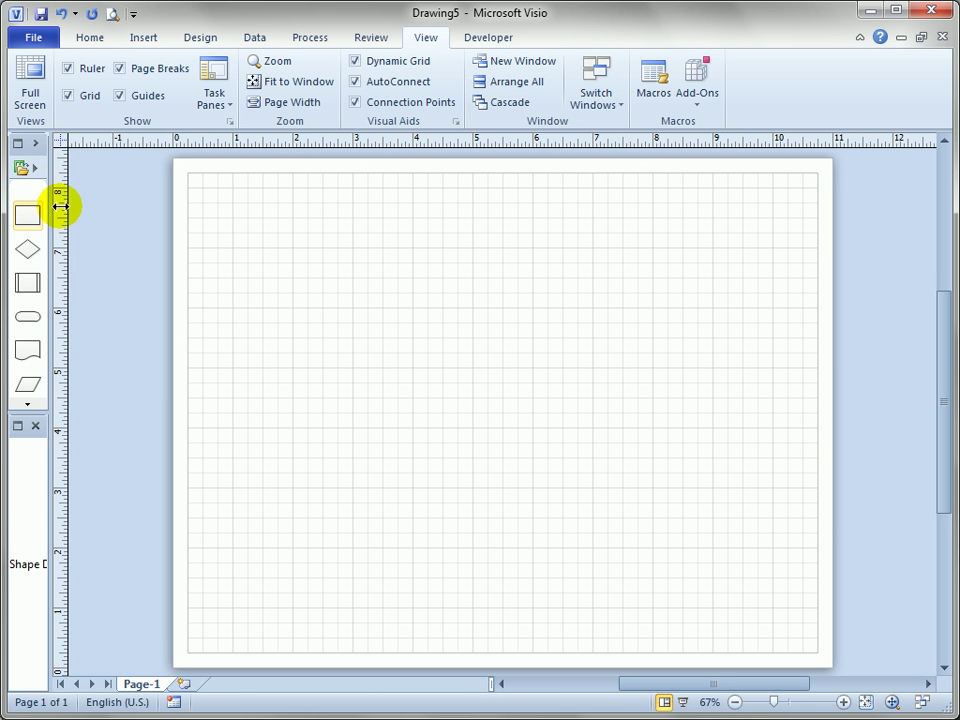
{"action": "left_click", "coordinate": [38, 168]}
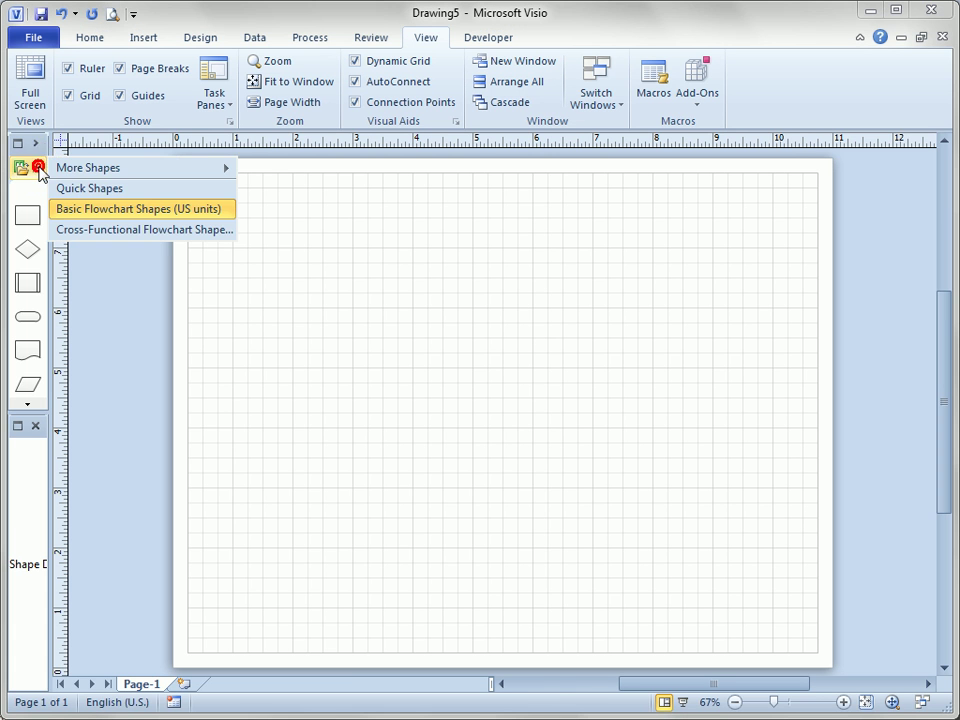
Place a Process shape near the top left of the page with a Subprocess to its right.
{"action": "left_click", "coordinate": [36, 143]}
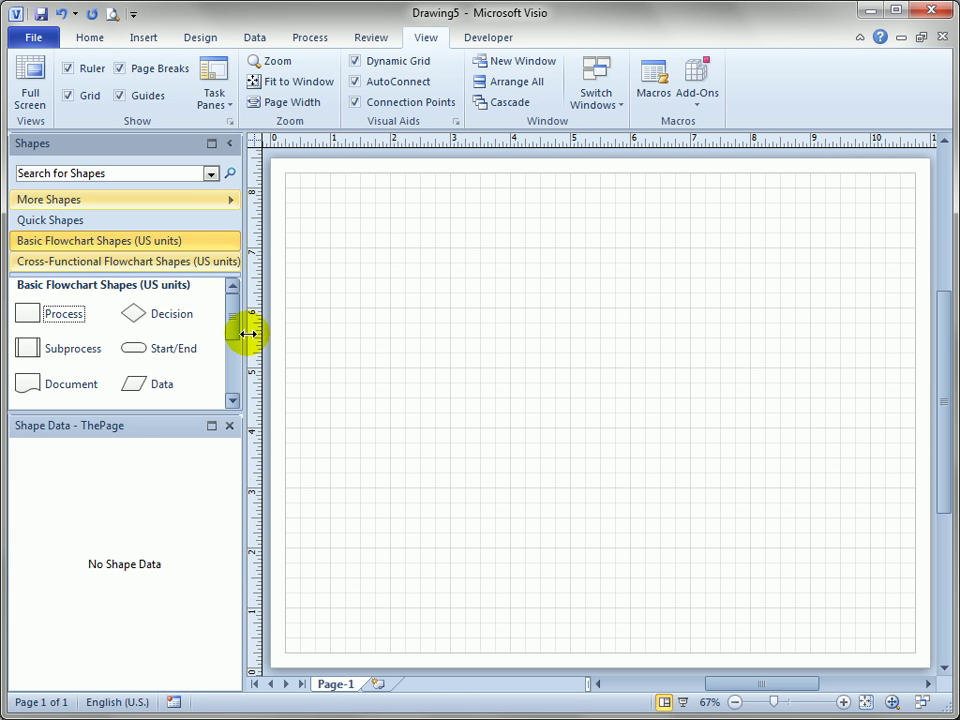
{"action": "left_click_drag", "start_coordinate": [52, 316], "coordinate": [402, 237]}
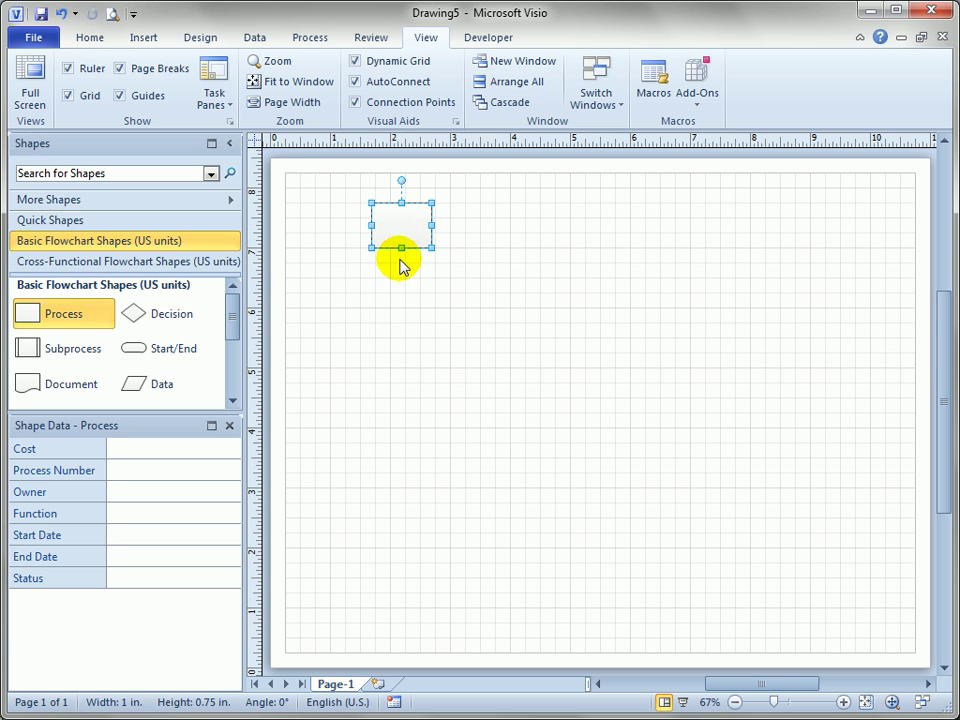
{"action": "left_click_drag", "start_coordinate": [44, 347], "coordinate": [496, 232]}
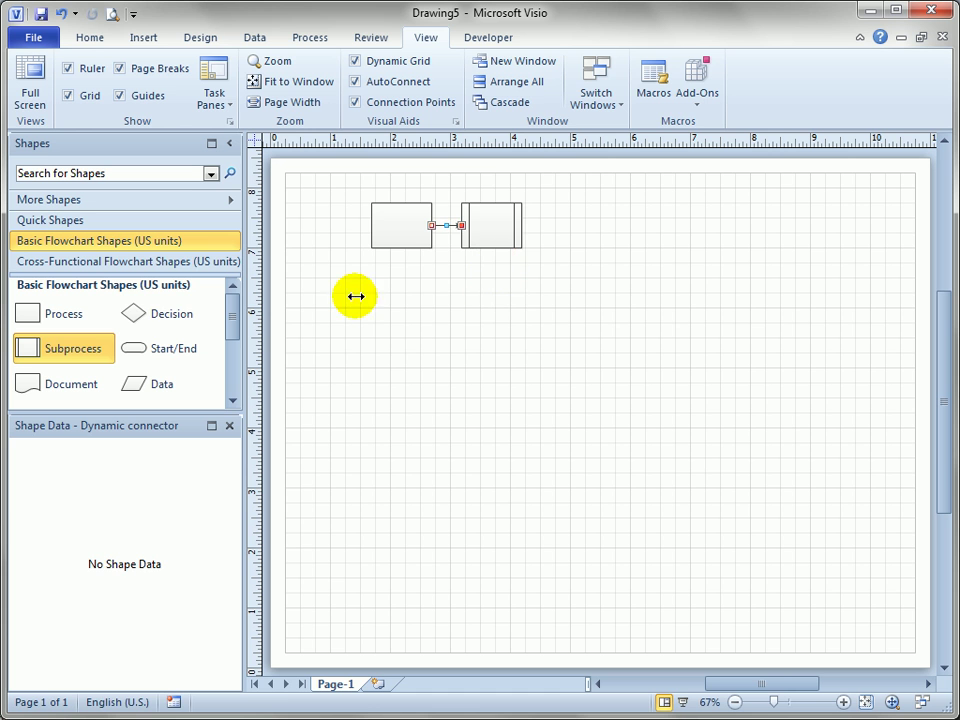
AutoConnect a Decision below the Subprocess, branching to a left Process, right Subprocess and lower Process.
{"action": "left_click", "coordinate": [497, 229]}
{"action": "mouse_move", "coordinate": [492, 260]}
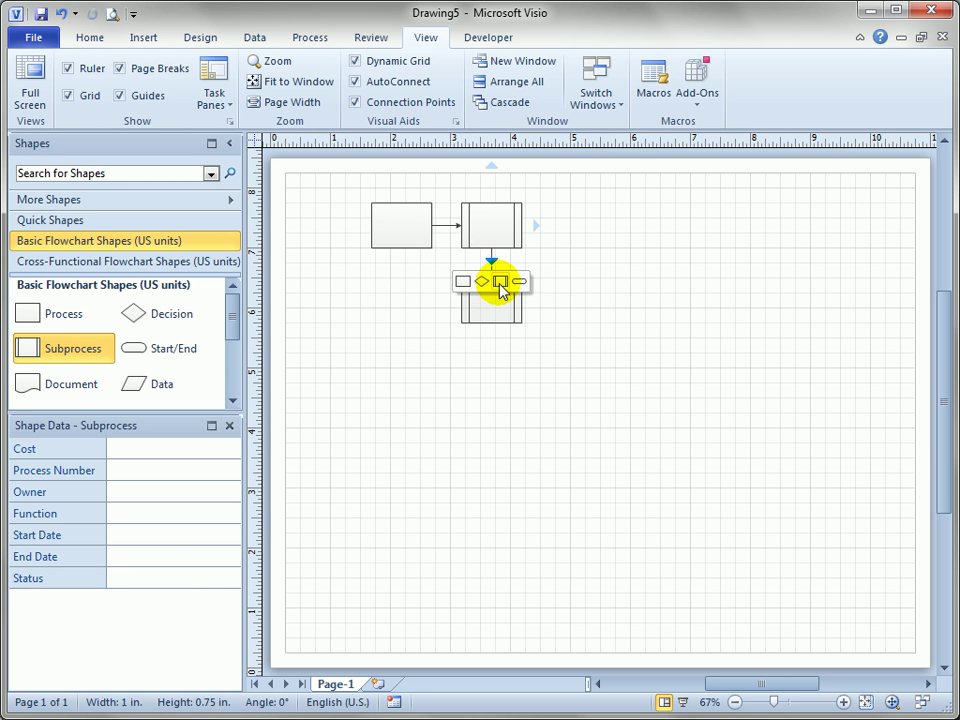
{"action": "left_click", "coordinate": [481, 281]}
{"action": "mouse_move", "coordinate": [449, 304]}
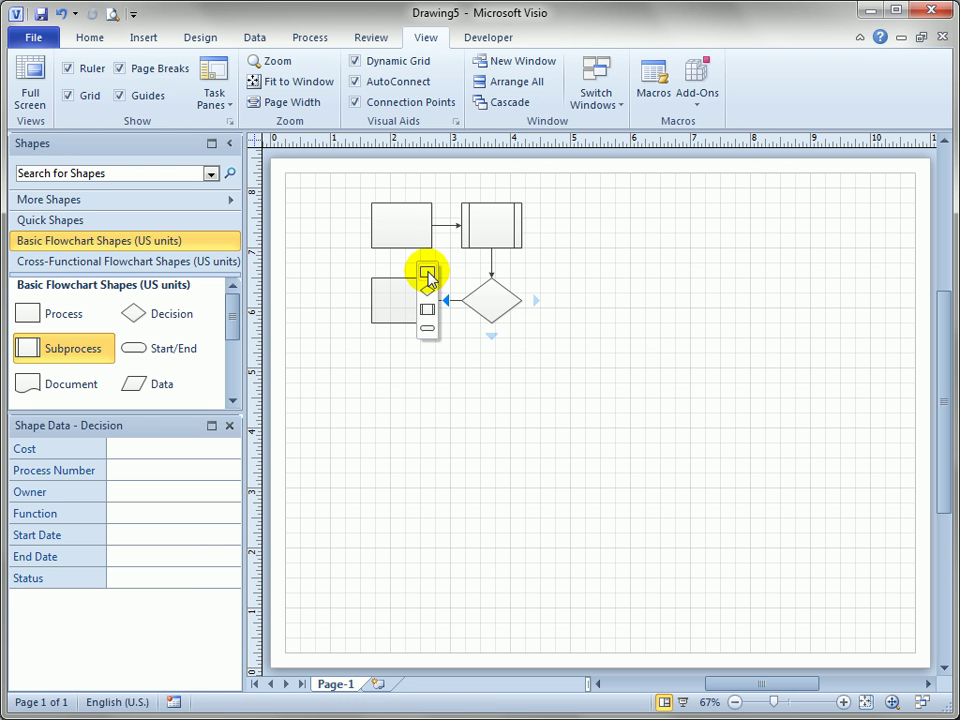
{"action": "left_click", "coordinate": [428, 279]}
{"action": "mouse_move", "coordinate": [545, 310]}
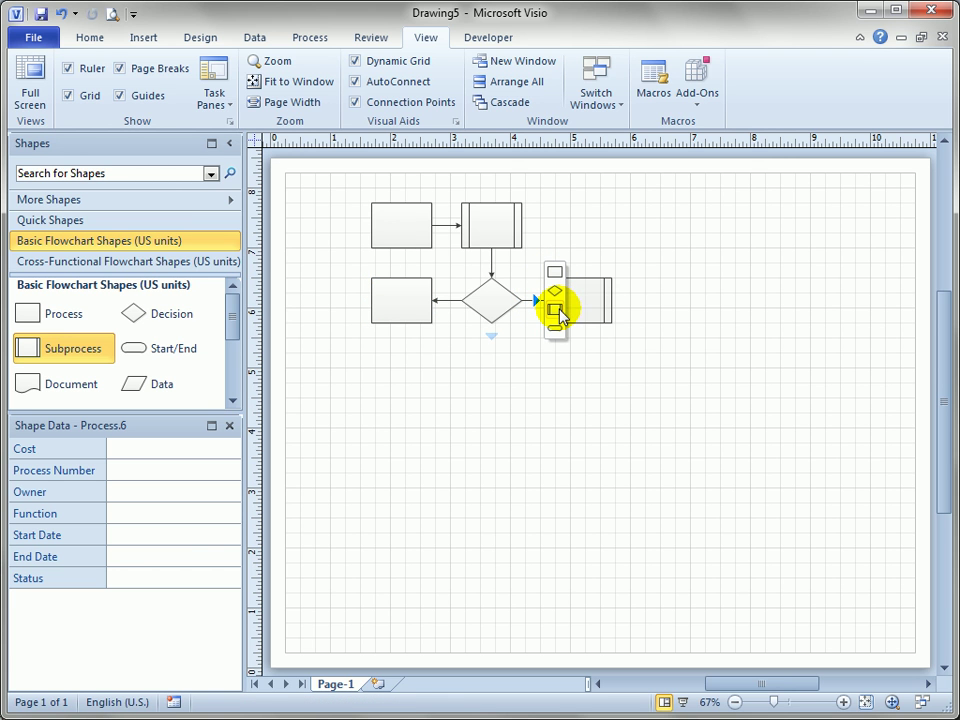
{"action": "left_click", "coordinate": [558, 311]}
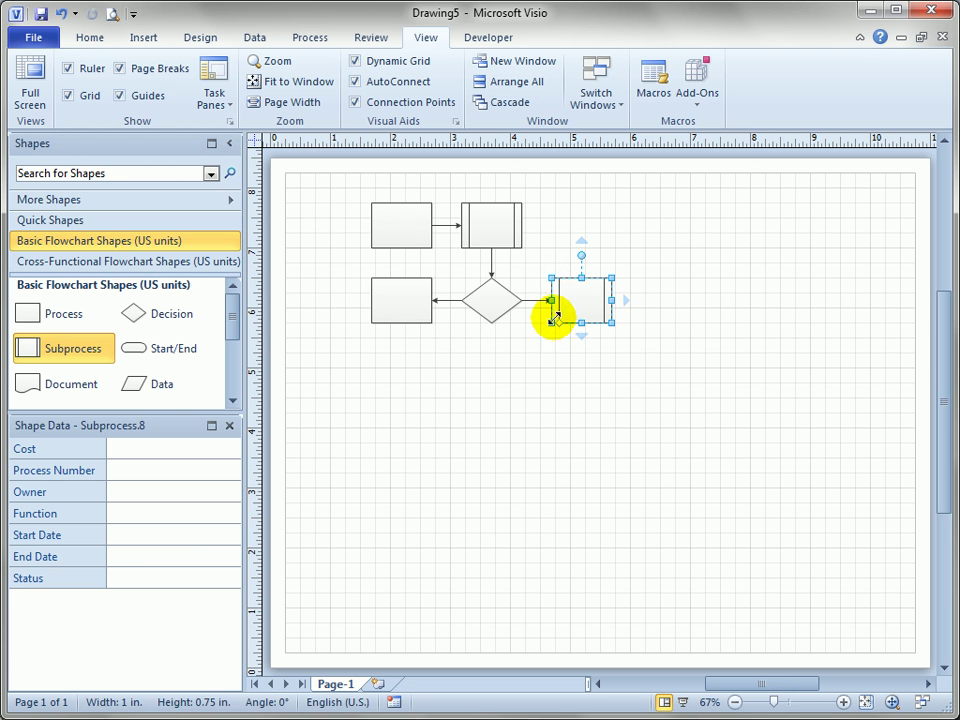
{"action": "mouse_move", "coordinate": [491, 339]}
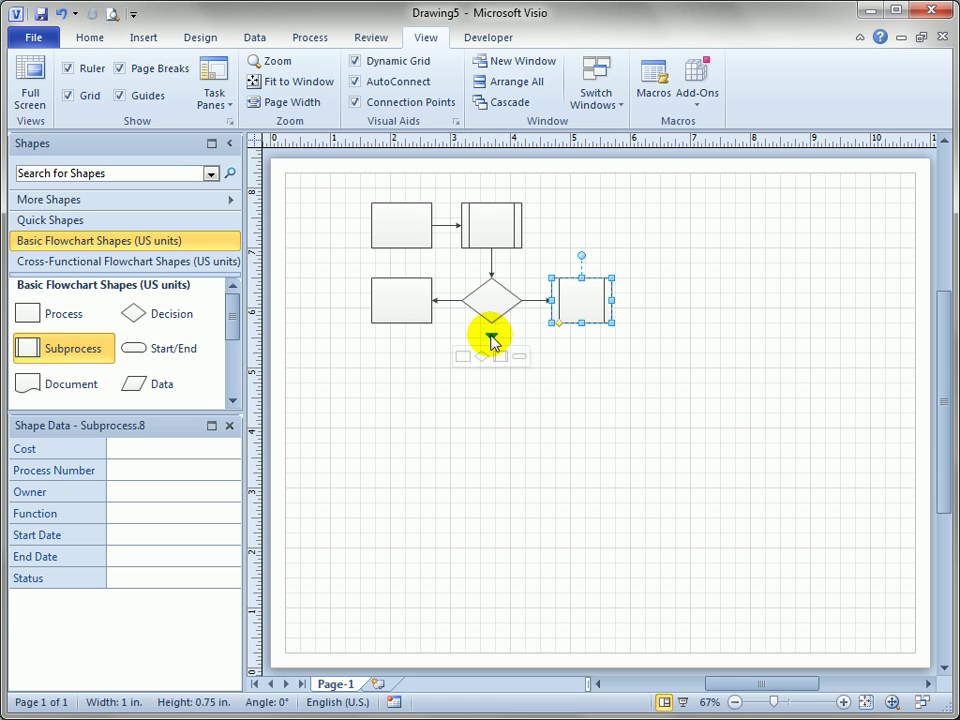
{"action": "left_click", "coordinate": [463, 357]}
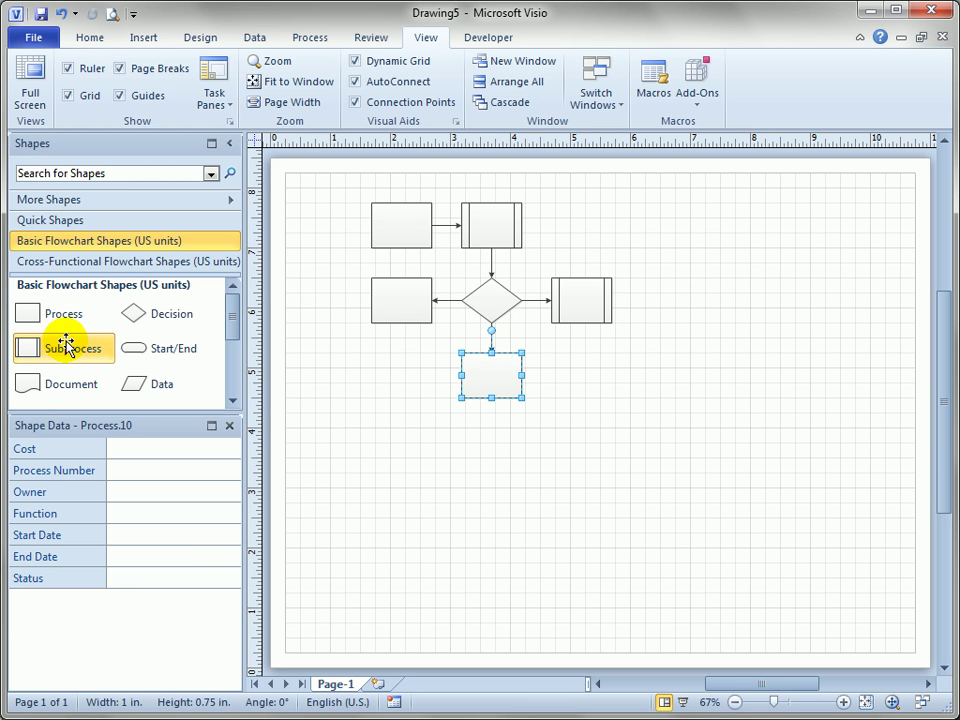
Place a Document shape right of the lower Process and a Custom 3 shape below it.
{"action": "left_click_drag", "start_coordinate": [34, 384], "coordinate": [615, 378]}
{"action": "left_click_drag", "start_coordinate": [234, 318], "coordinate": [237, 390]}
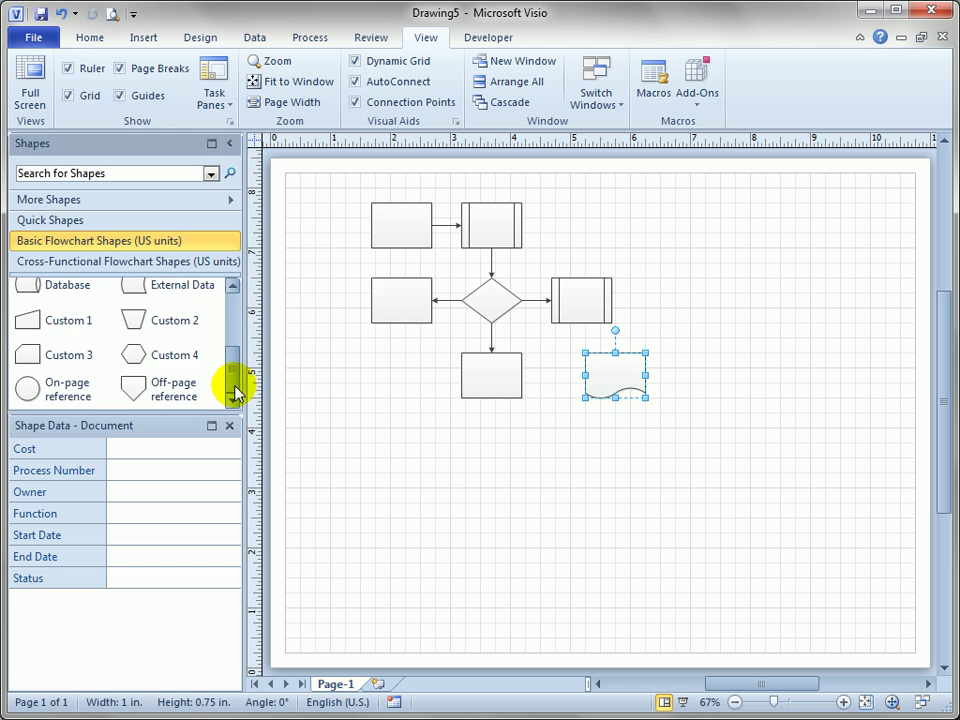
{"action": "left_click_drag", "start_coordinate": [28, 354], "coordinate": [493, 470]}
Connect the lower Process to Custom 3 and the right Subprocess to the Document.
{"action": "left_click", "coordinate": [88, 38]}
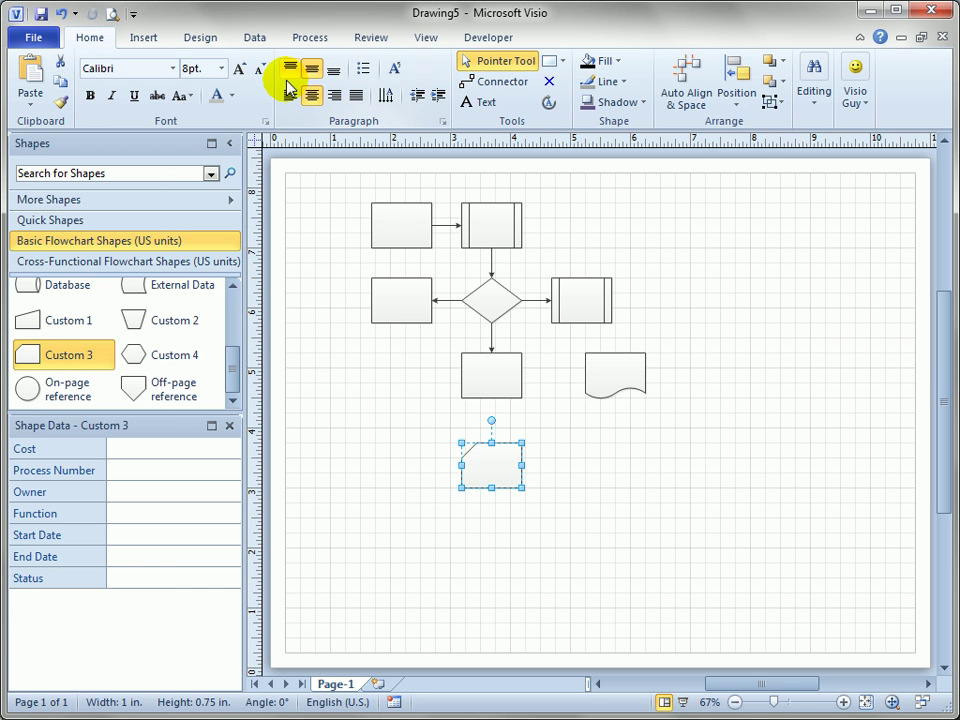
{"action": "left_click", "coordinate": [499, 80]}
{"action": "left_click_drag", "start_coordinate": [497, 372], "coordinate": [497, 459]}
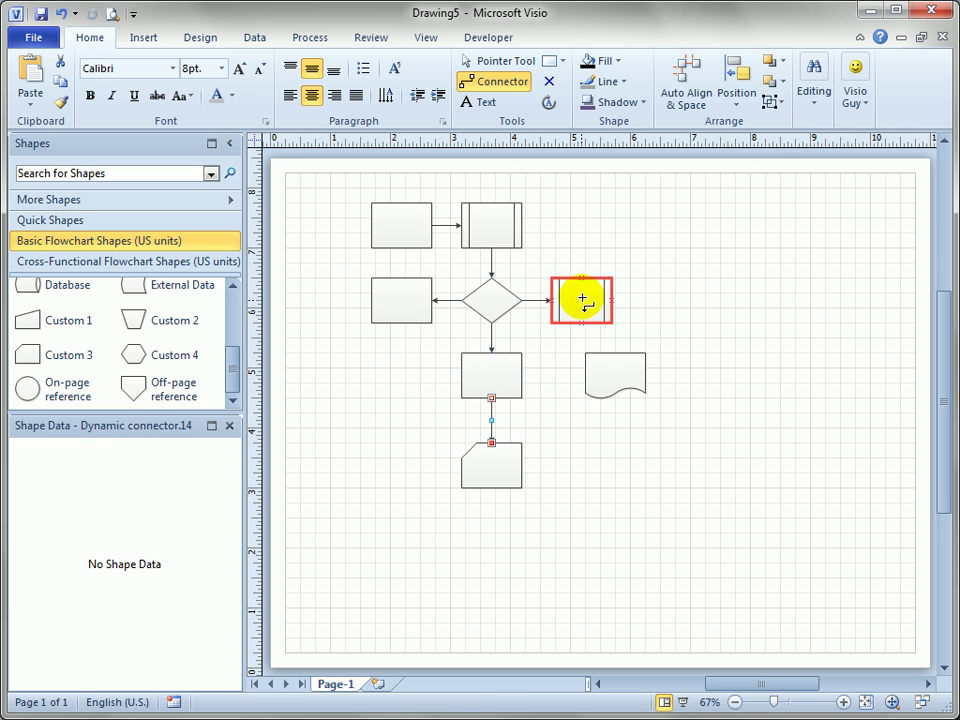
{"action": "left_click_drag", "start_coordinate": [582, 298], "coordinate": [620, 376]}
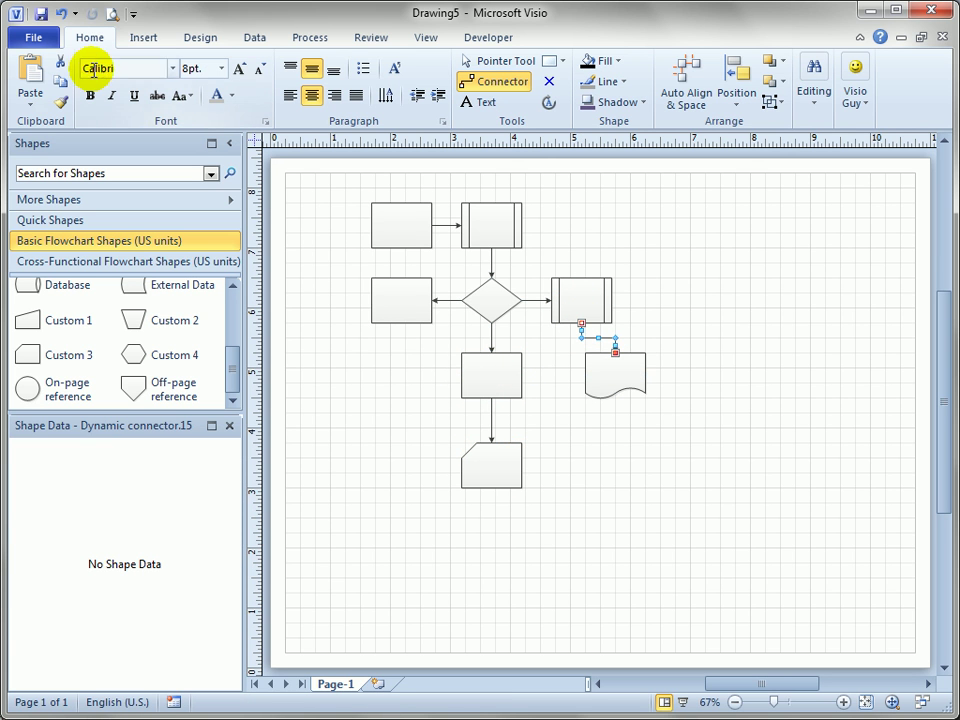
AutoConnect two Process shapes to the Document, one to its right and one below.
{"action": "left_click", "coordinate": [481, 62]}
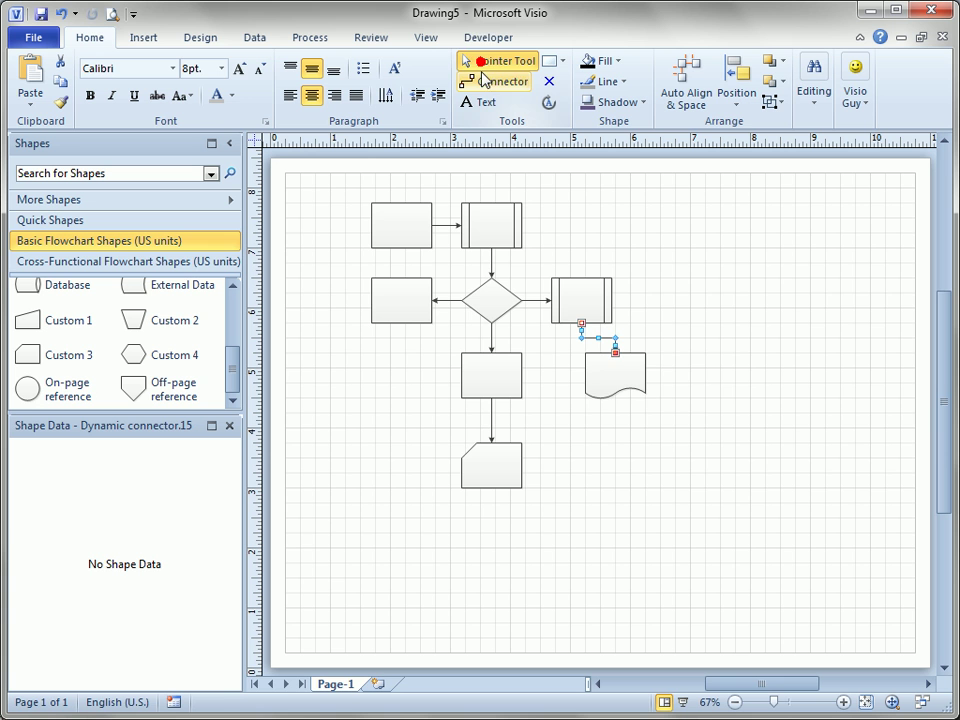
{"action": "mouse_move", "coordinate": [664, 378]}
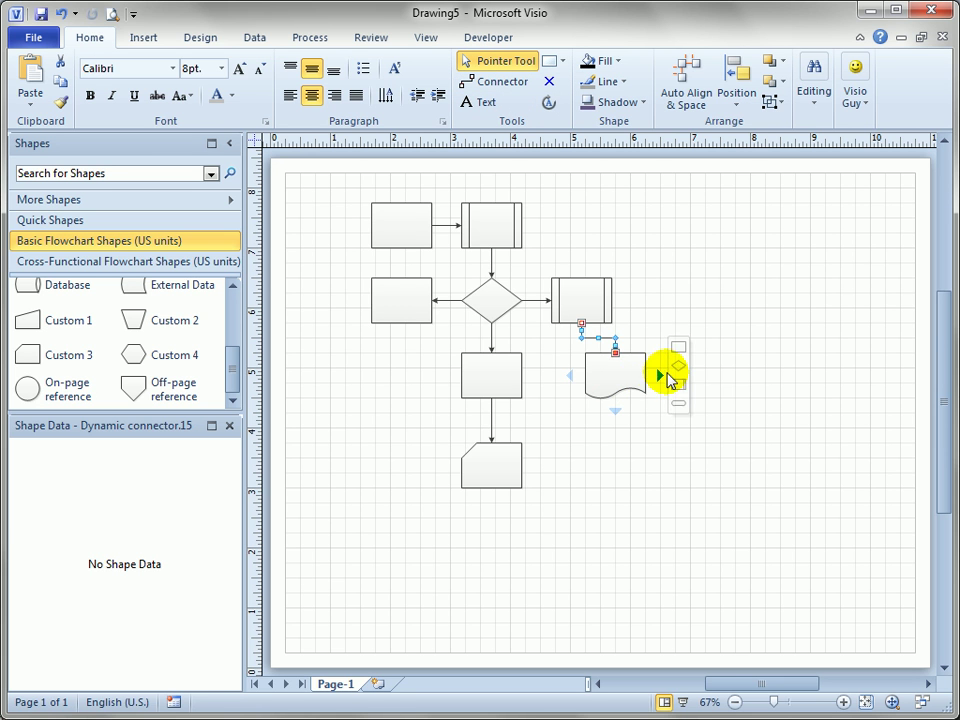
{"action": "left_click", "coordinate": [678, 347]}
{"action": "mouse_move", "coordinate": [615, 413]}
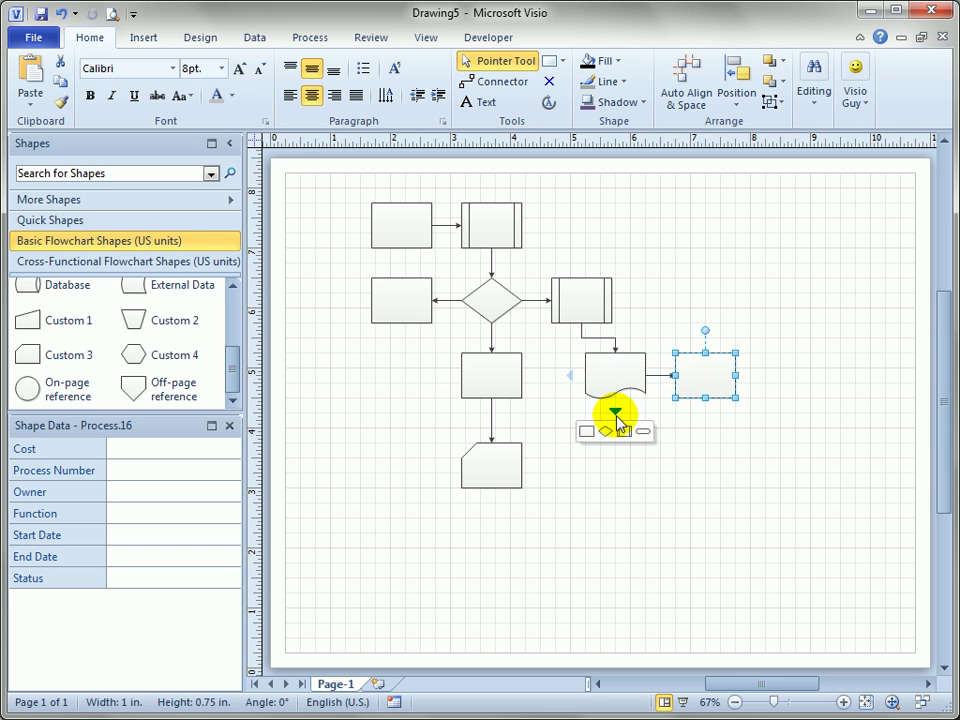
{"action": "left_click", "coordinate": [590, 429]}
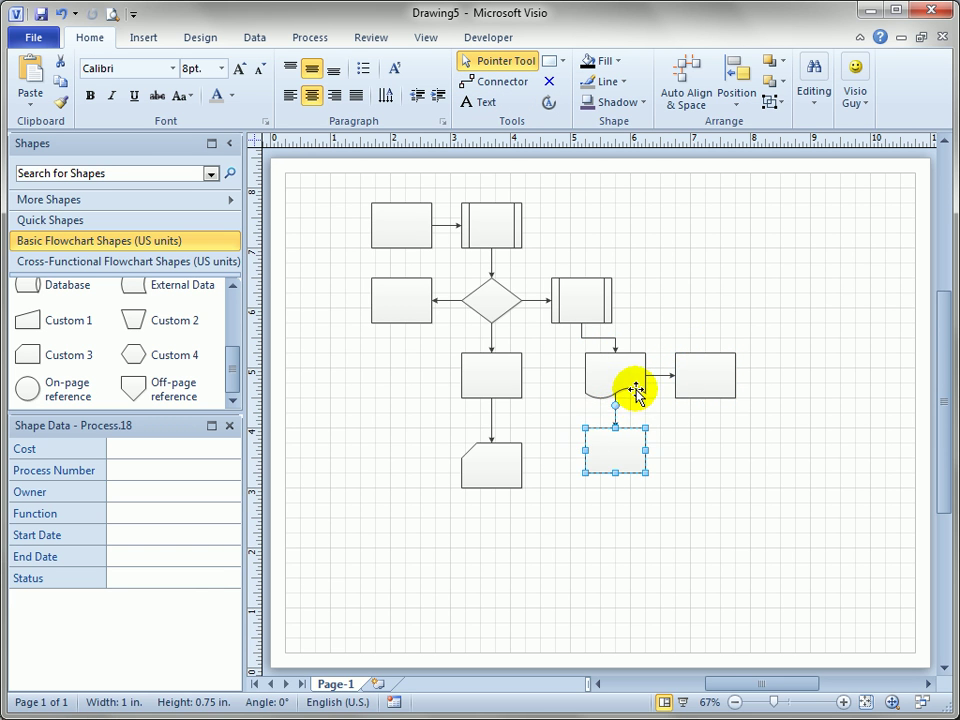
Clear the selection and apply Auto Align & Space to the whole flowchart.
{"action": "left_click", "coordinate": [755, 461]}
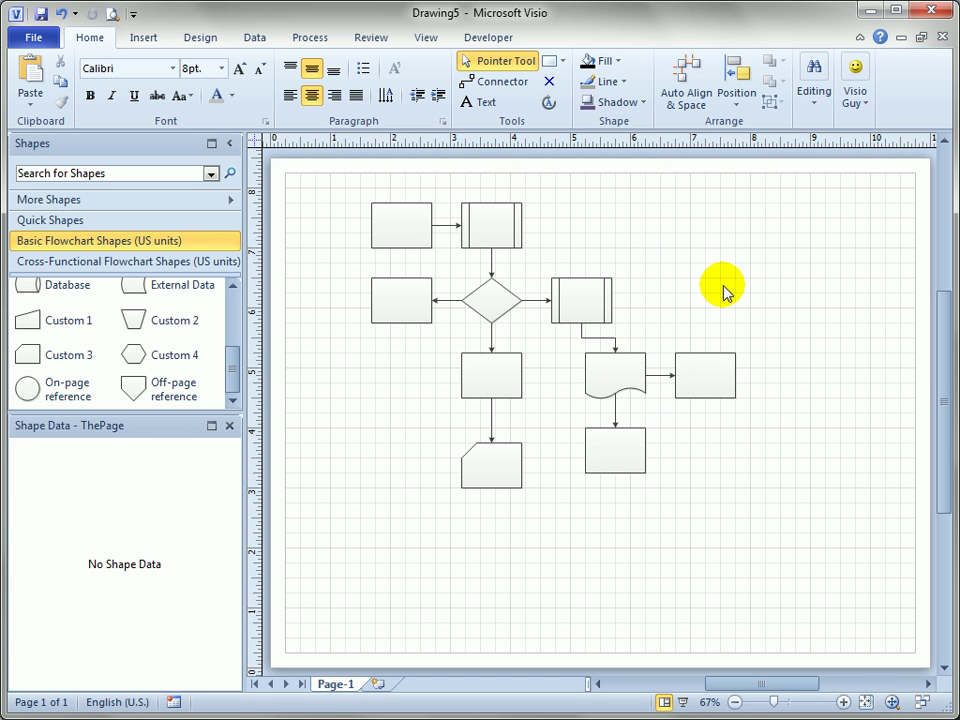
{"action": "left_click", "coordinate": [703, 86]}
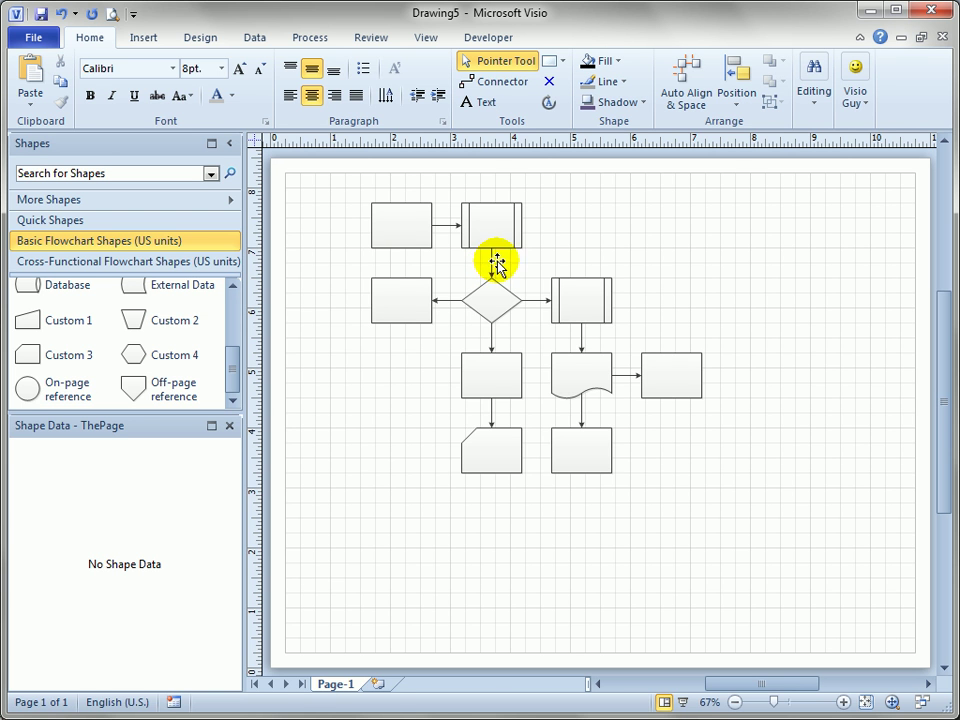
{"action": "left_click_drag", "start_coordinate": [350, 259], "coordinate": [804, 574]}
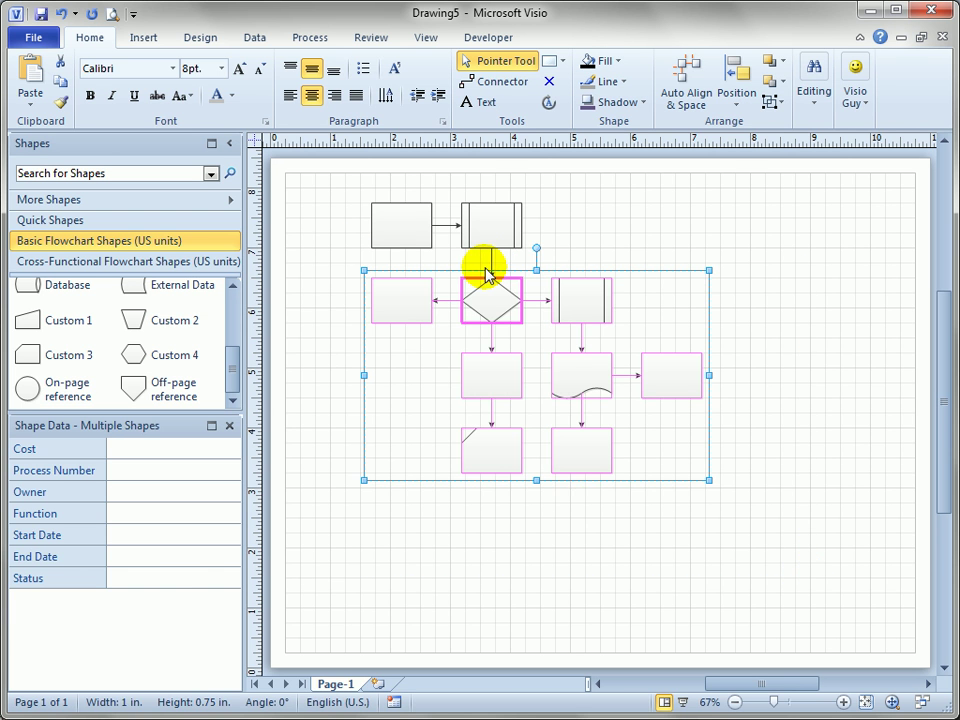
{"action": "left_click", "coordinate": [767, 366]}
{"action": "left_click", "coordinate": [435, 225], "text": "ctrl+shift"}
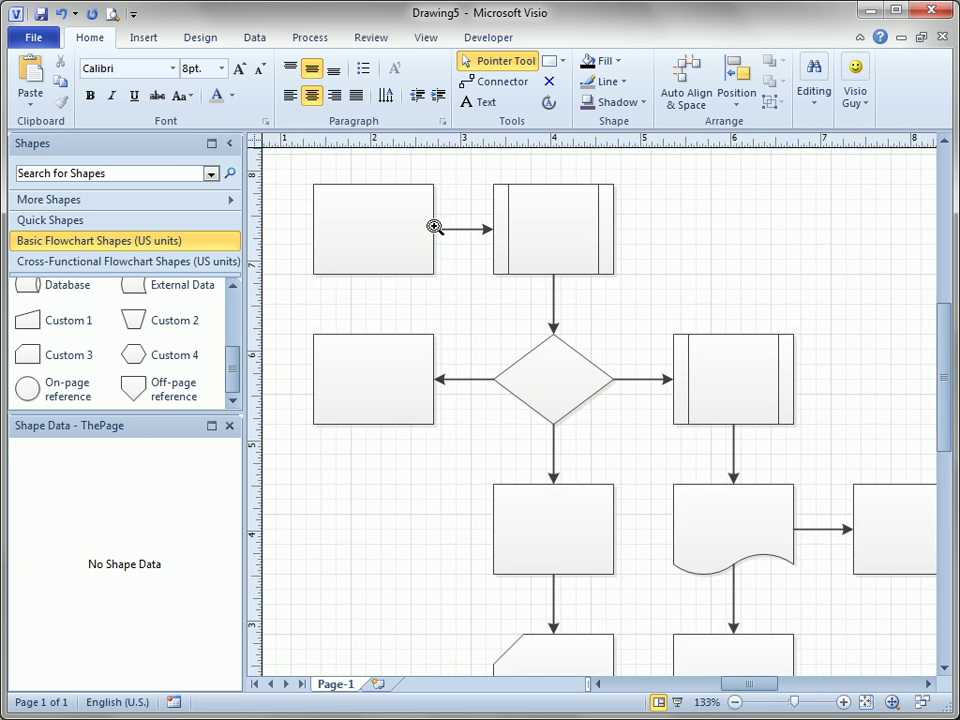
{"action": "left_click_drag", "start_coordinate": [435, 225], "coordinate": [536, 326]}
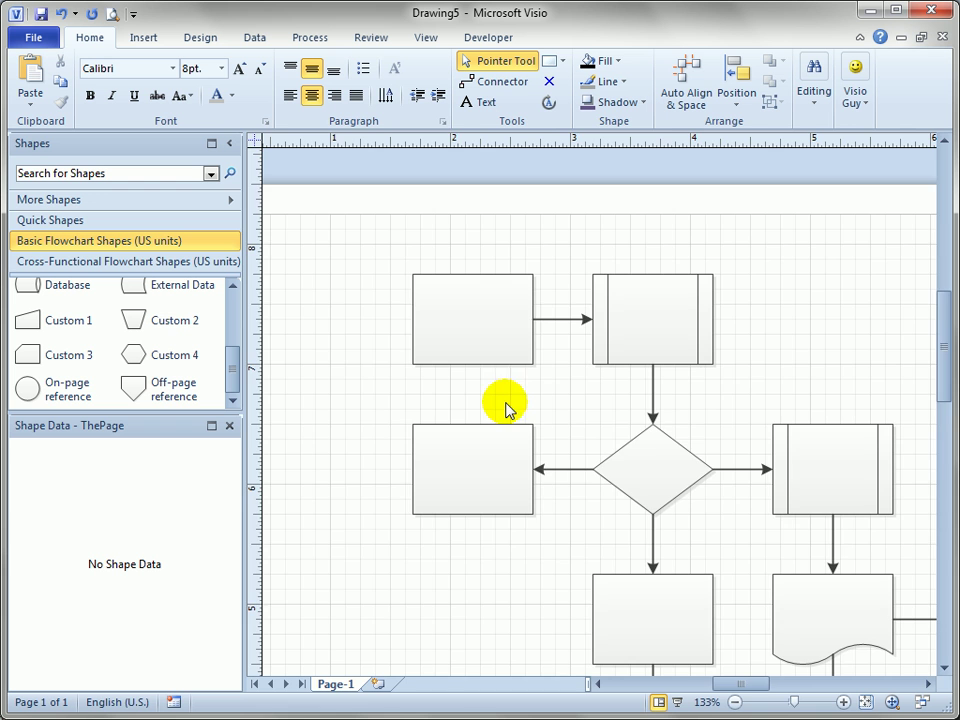
{"action": "left_click_drag", "start_coordinate": [645, 470], "coordinate": [525, 320]}
{"action": "right_click", "coordinate": [525, 320], "text": "ctrl+shift"}
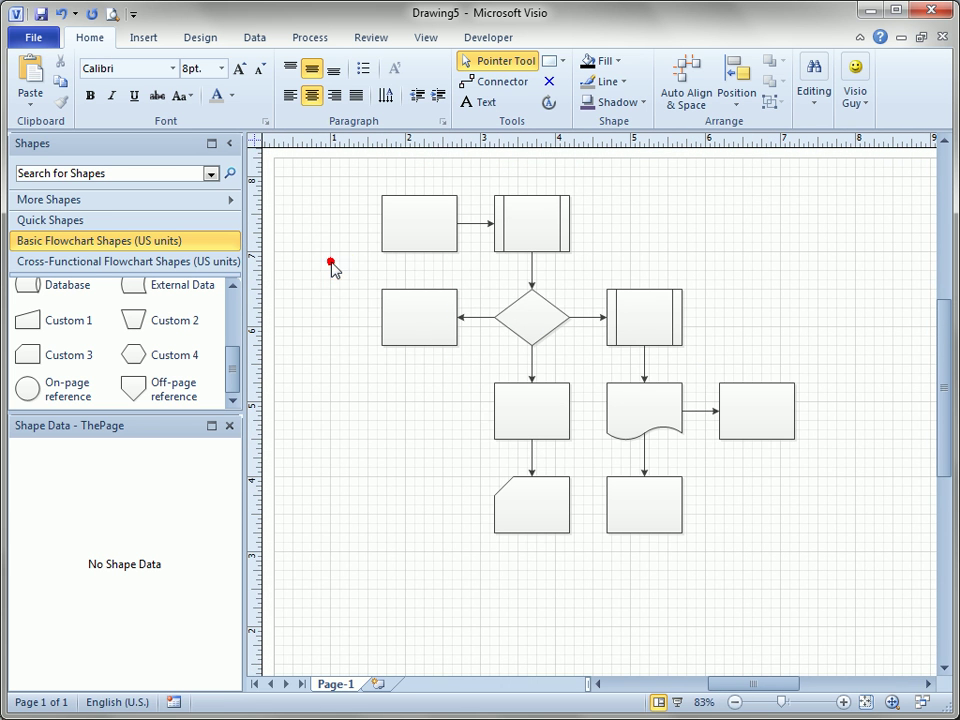
{"action": "left_click_drag", "start_coordinate": [332, 268], "coordinate": [765, 540]}
{"action": "left_click_drag", "start_coordinate": [514, 268], "coordinate": [509, 362]}
{"action": "key", "text": "ctrl+z"}
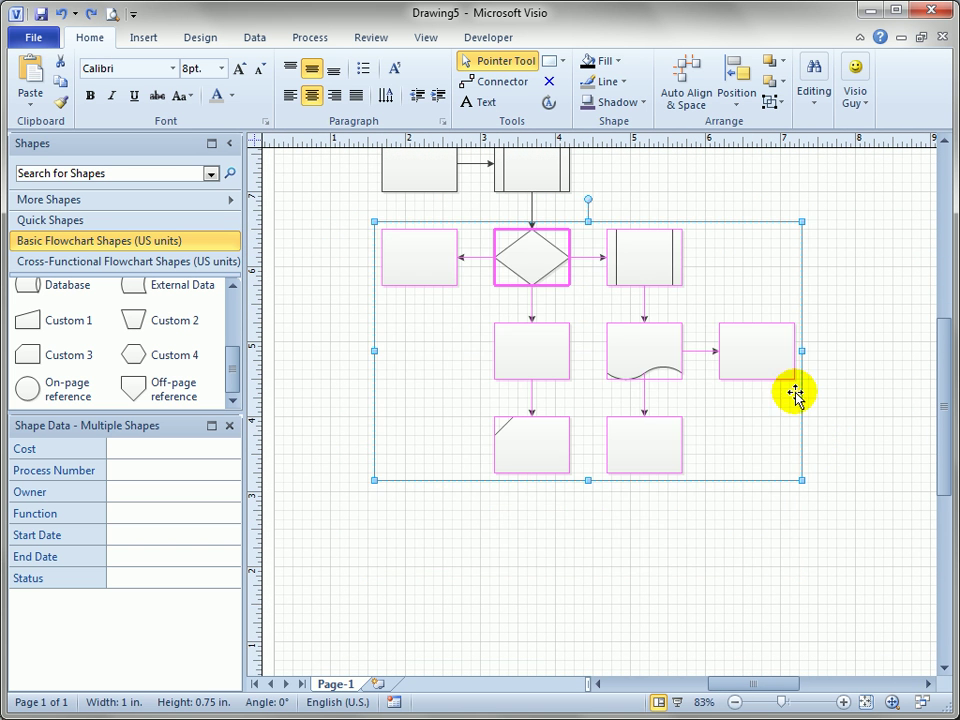
{"action": "left_click", "coordinate": [709, 189]}
Splice a Custom 4 hexagon into the connector right of the decision diamond.
{"action": "left_click_drag", "start_coordinate": [706, 206], "coordinate": [698, 288]}
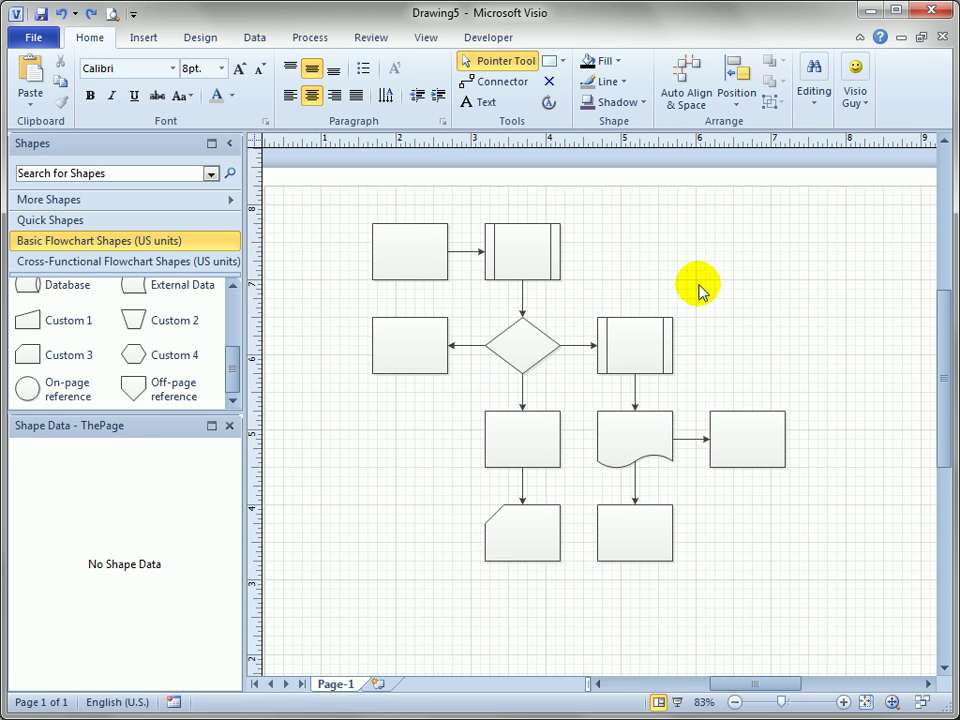
{"action": "left_click_drag", "start_coordinate": [233, 375], "coordinate": [232, 290]}
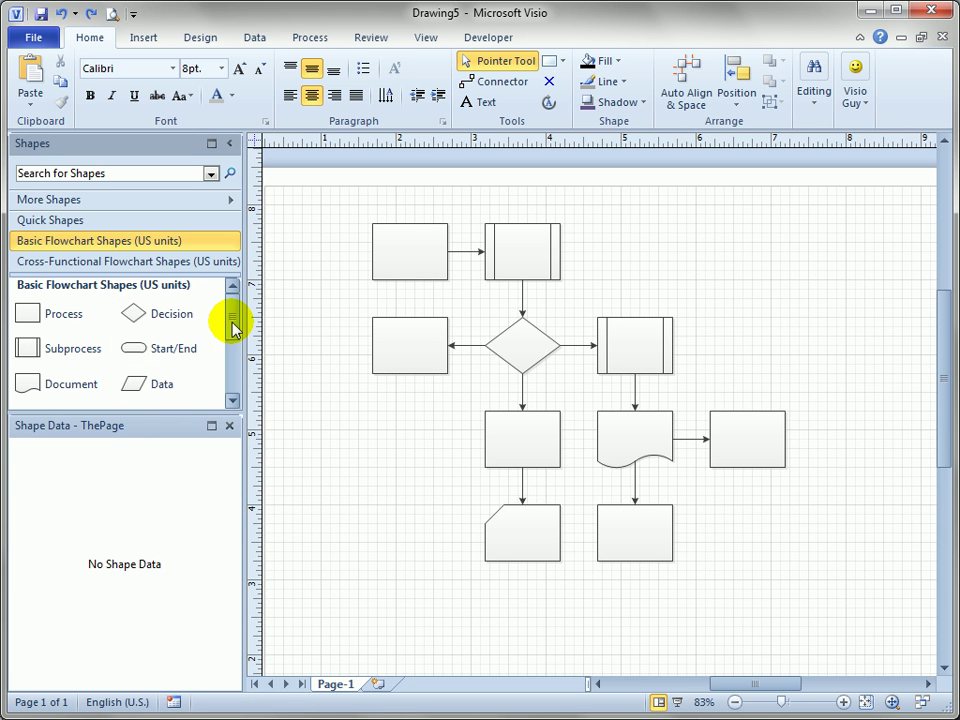
{"action": "left_click", "coordinate": [232, 320]}
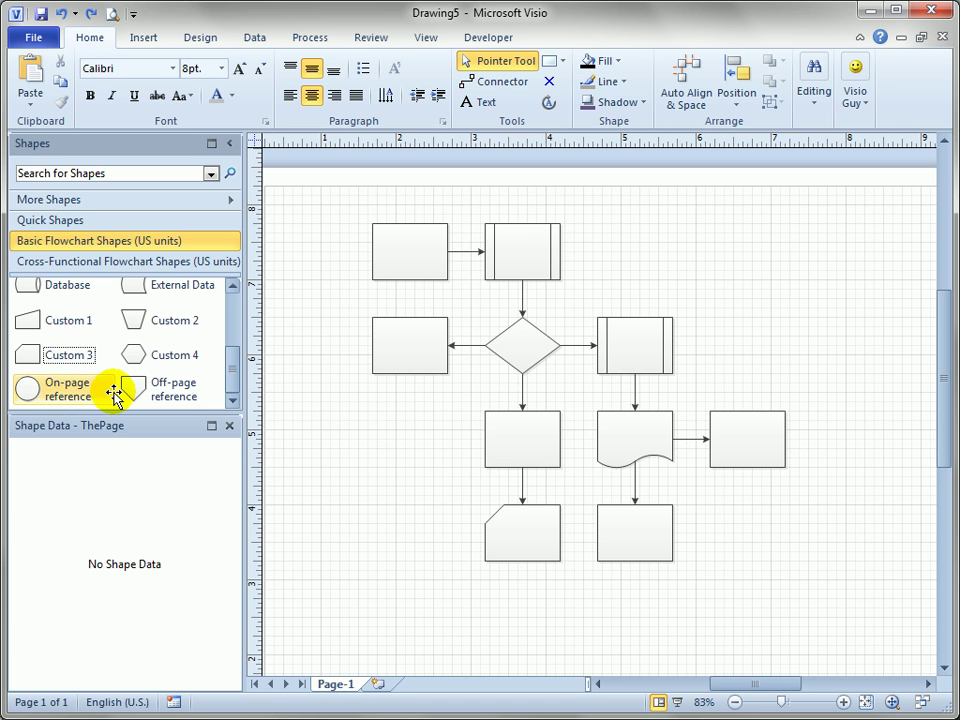
{"action": "left_click_drag", "start_coordinate": [133, 356], "coordinate": [525, 306]}
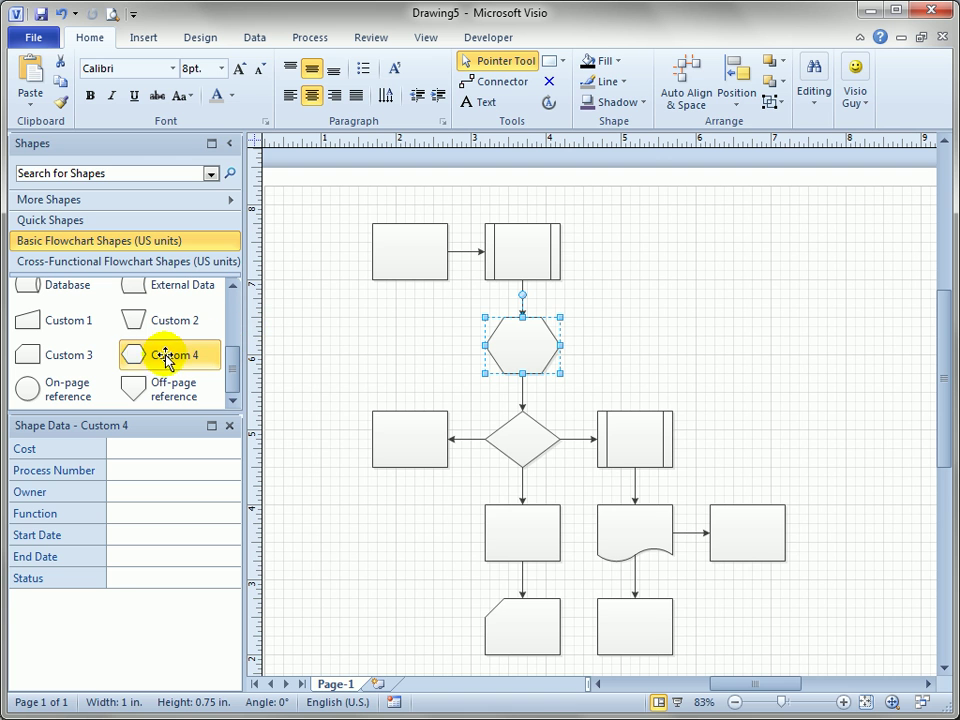
{"action": "left_click_drag", "start_coordinate": [137, 360], "coordinate": [585, 450]}
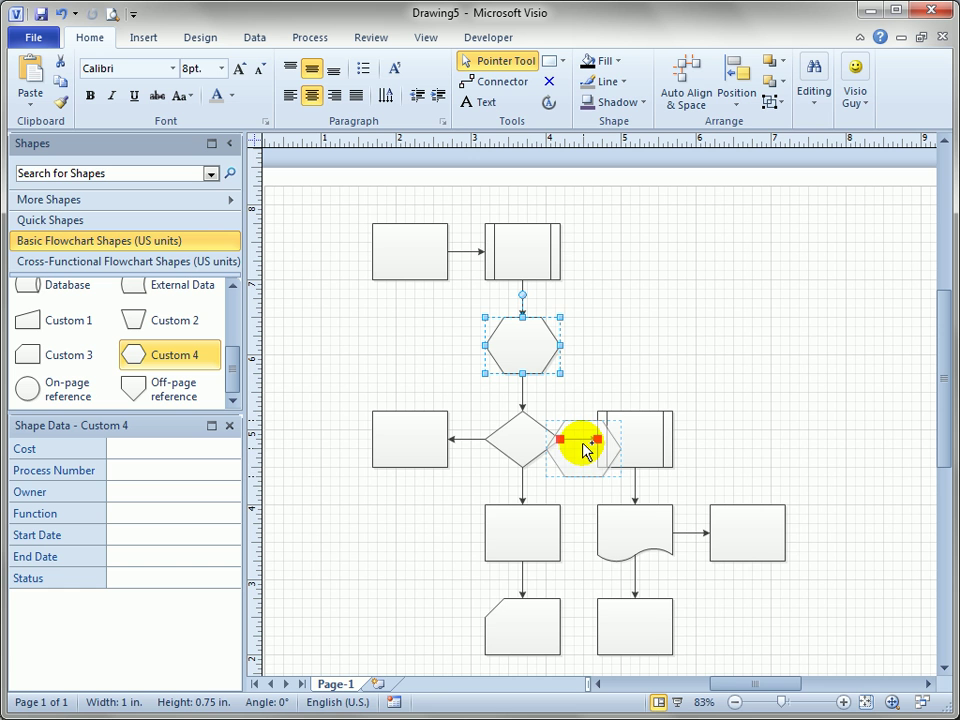
{"action": "left_click_drag", "start_coordinate": [585, 450], "coordinate": [588, 447]}
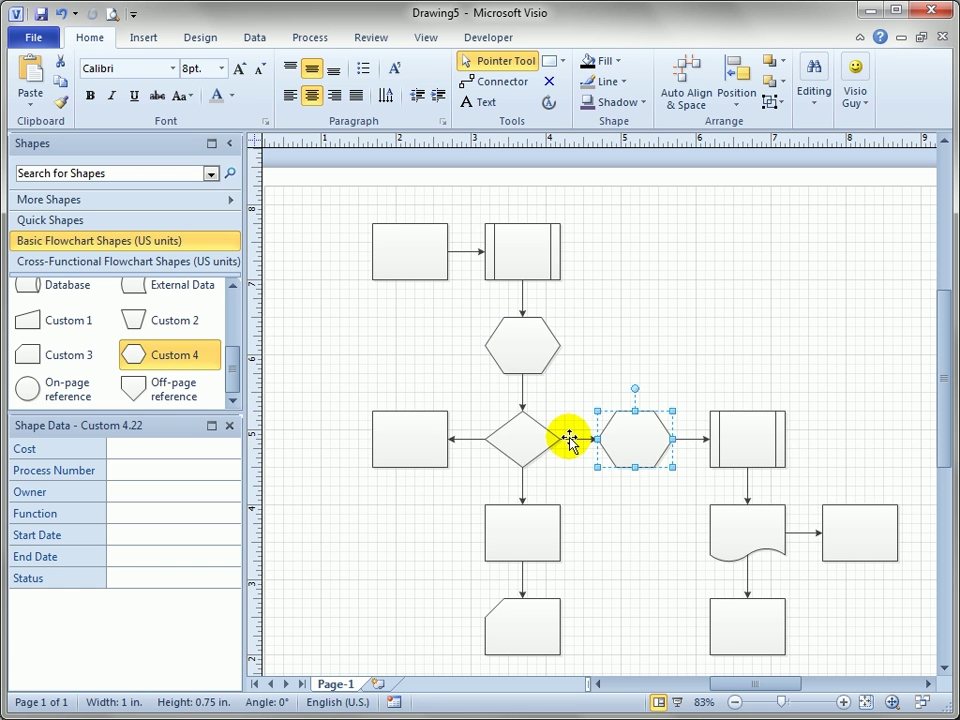
{"action": "left_click", "coordinate": [572, 439]}
{"action": "left_click", "coordinate": [690, 439]}
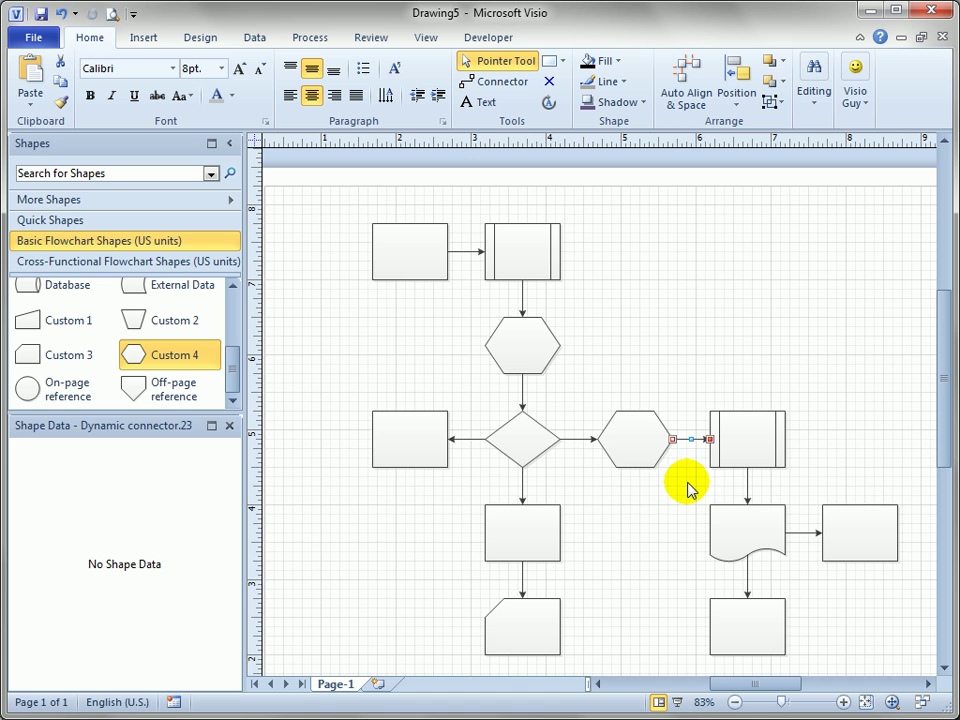
{"action": "left_click", "coordinate": [628, 508]}
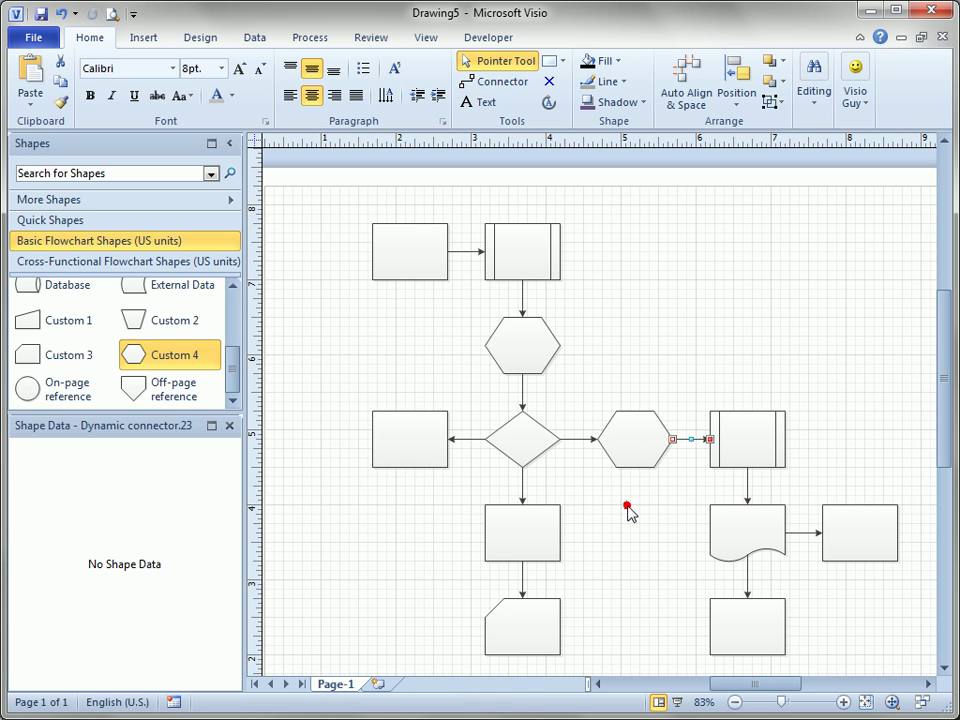
Splice another Custom 4 hexagon into the connector just above the decision diamond.
{"action": "left_click_drag", "start_coordinate": [128, 357], "coordinate": [531, 396]}
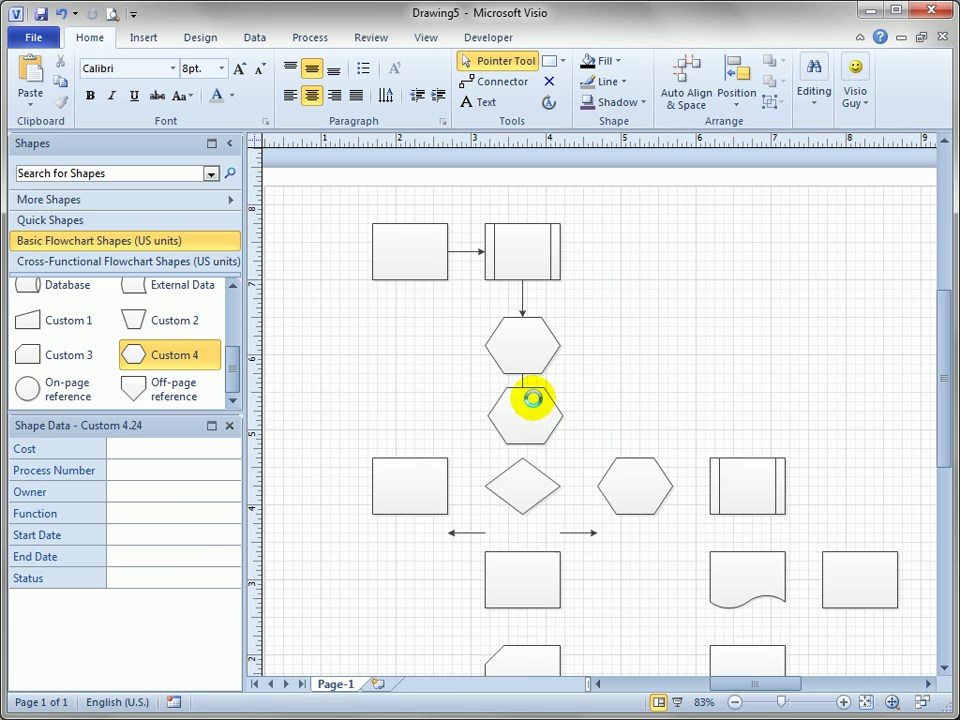
{"action": "left_click", "coordinate": [596, 388]}
{"action": "left_click", "coordinate": [519, 391]}
{"action": "left_click", "coordinate": [531, 435]}
{"action": "left_click", "coordinate": [639, 435]}
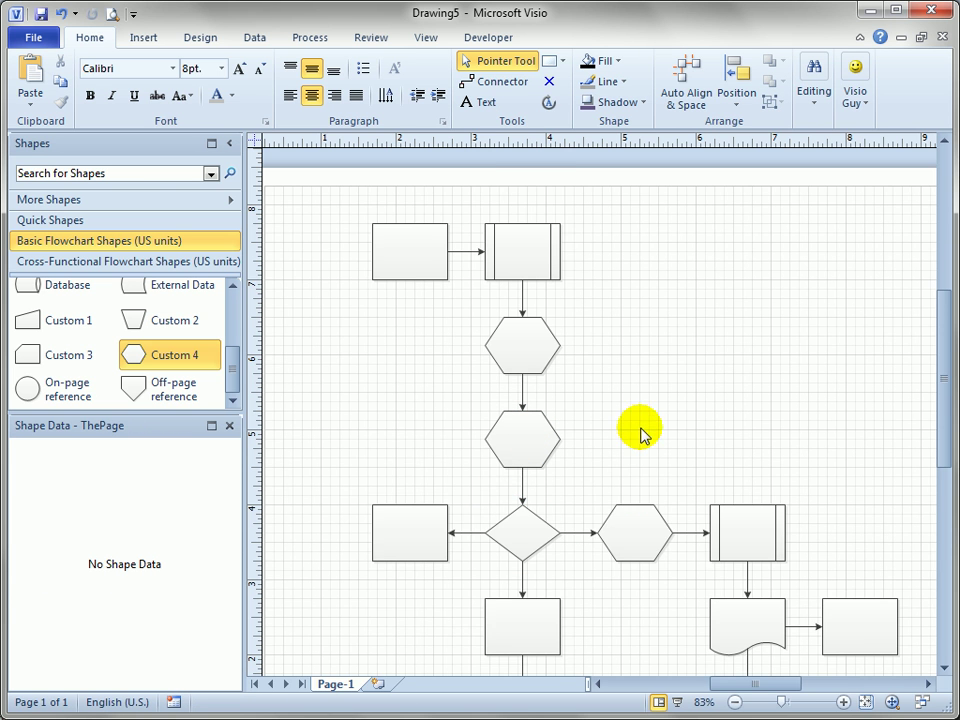
Delete the Custom 3 card shape below the middle Process, along with its connector.
{"action": "scroll", "coordinate": [645, 435], "scroll_direction": "down", "scroll_amount": 2}
{"action": "scroll", "coordinate": [645, 435], "scroll_direction": "down", "scroll_amount": 2}
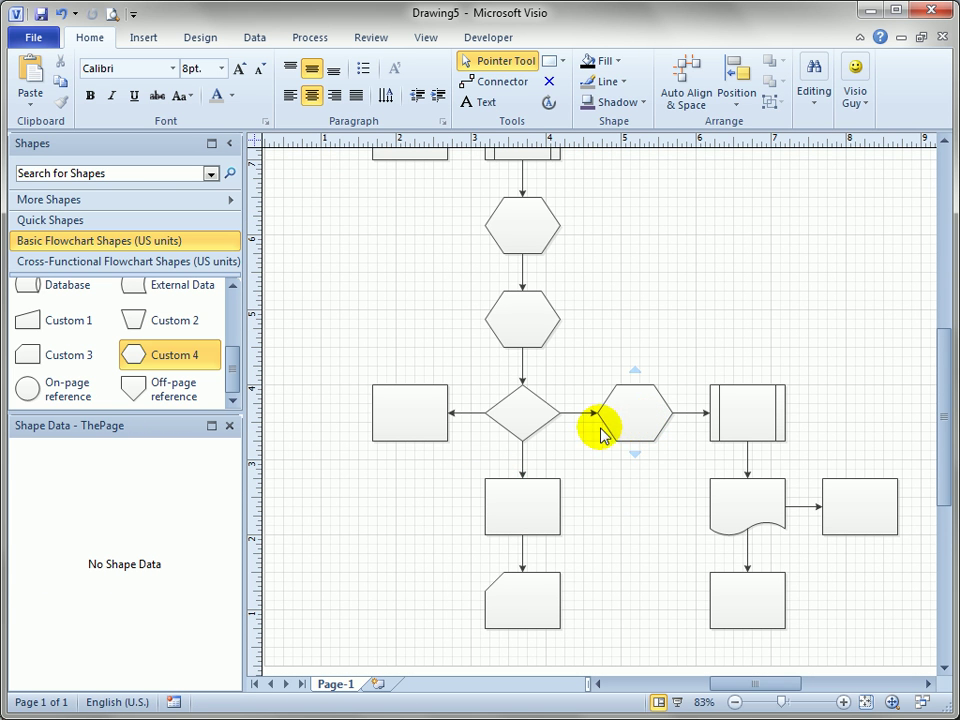
{"action": "mouse_move", "coordinate": [635, 454]}
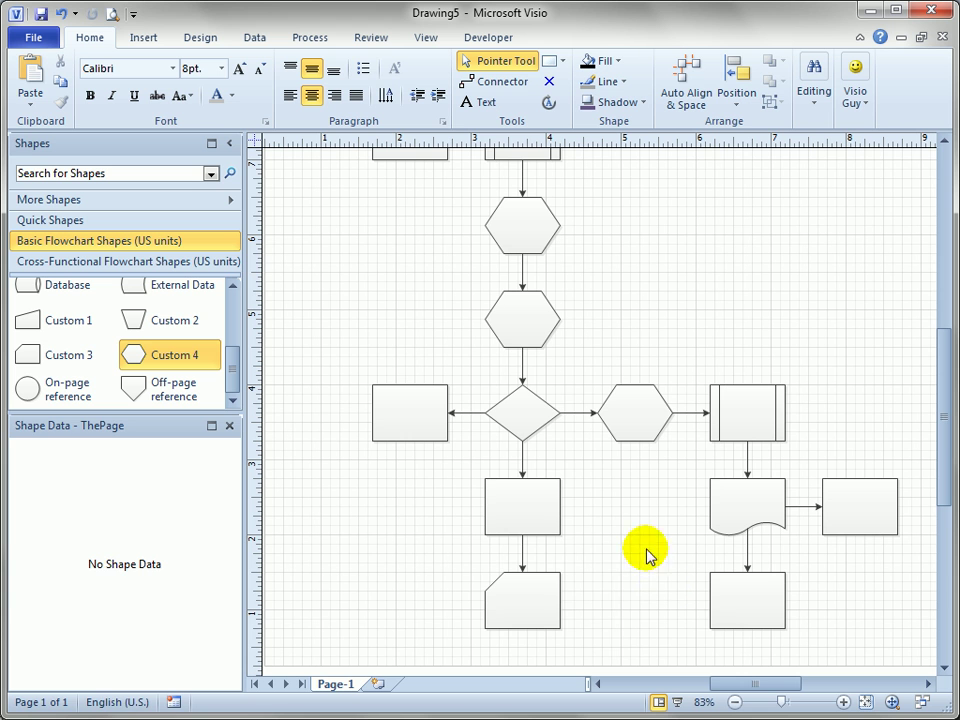
{"action": "left_click", "coordinate": [533, 606]}
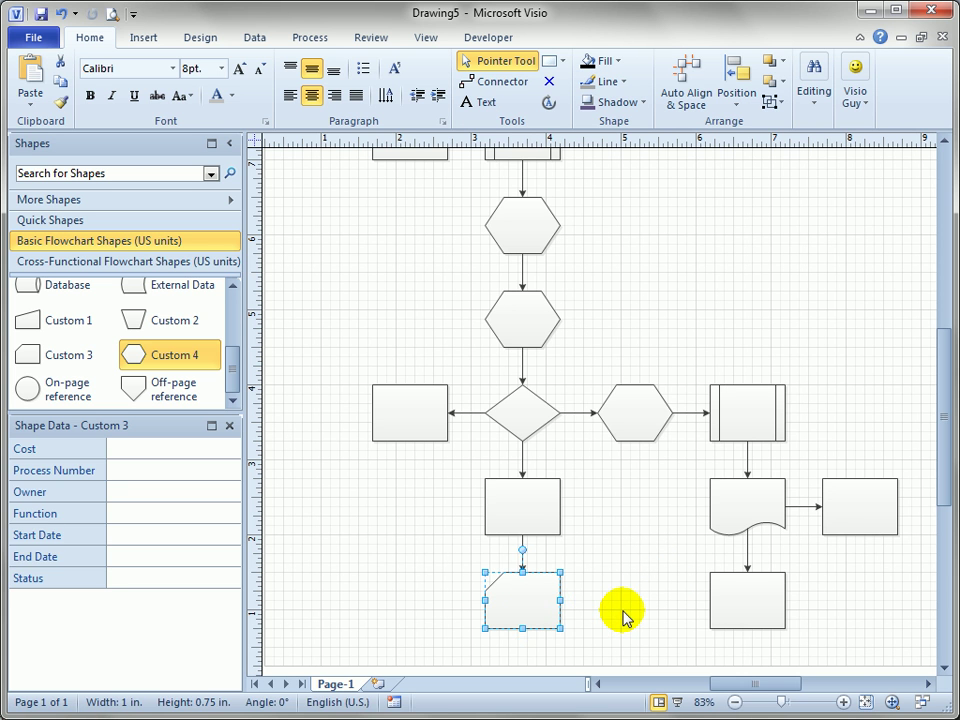
{"action": "key", "text": "Delete"}
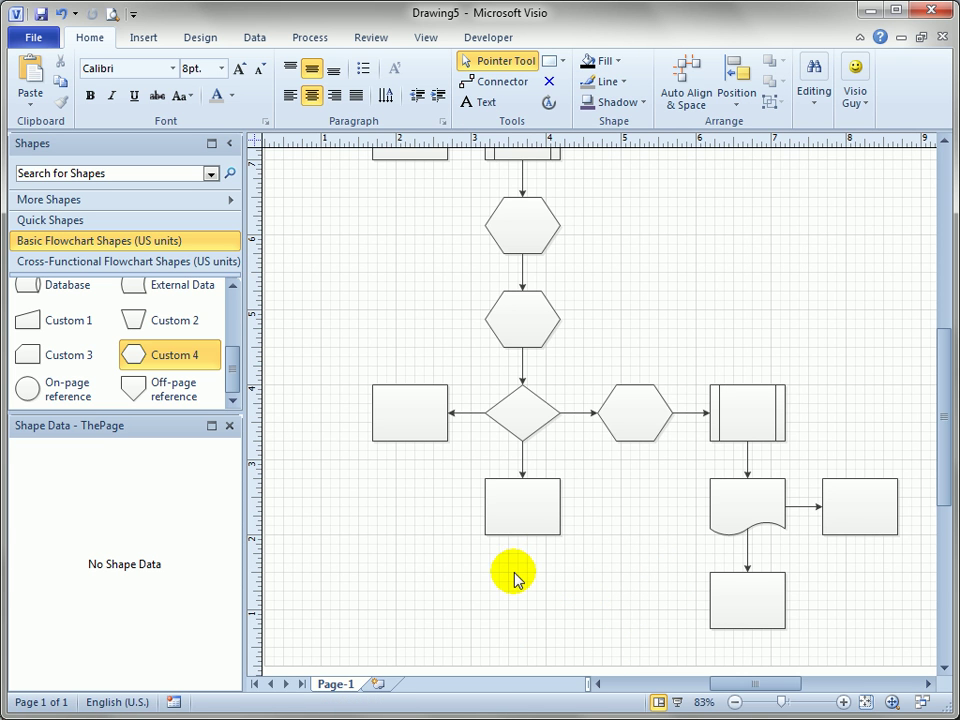
Delete the decision diamond, then undo to restore it with its connectors.
{"action": "left_click", "coordinate": [523, 412]}
{"action": "key", "text": "Delete"}
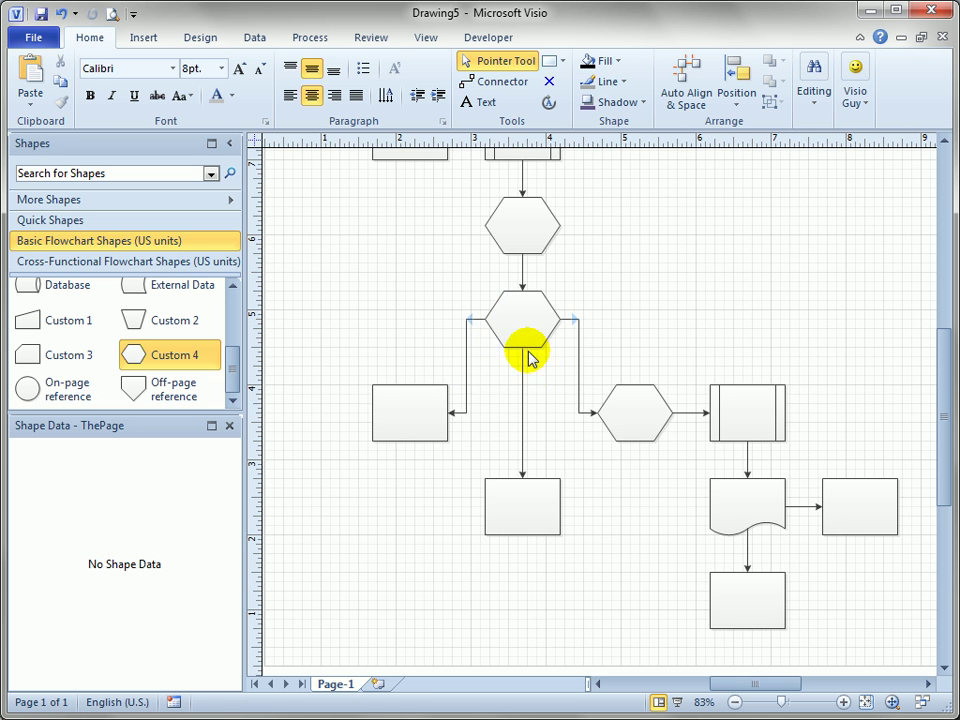
{"action": "key", "text": "ctrl+z"}
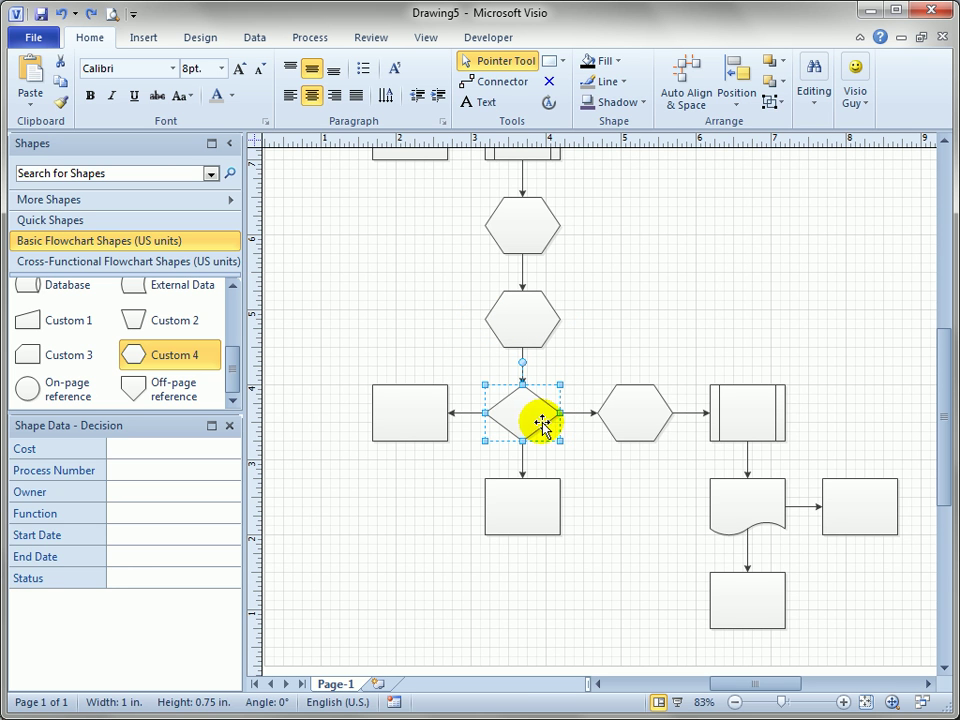
{"action": "left_click", "coordinate": [633, 331]}
Delete the upper hexagon and drop a new Custom 4 onto the connector above the diamond.
{"action": "scroll", "coordinate": [583, 268], "scroll_direction": "up", "scroll_amount": 1}
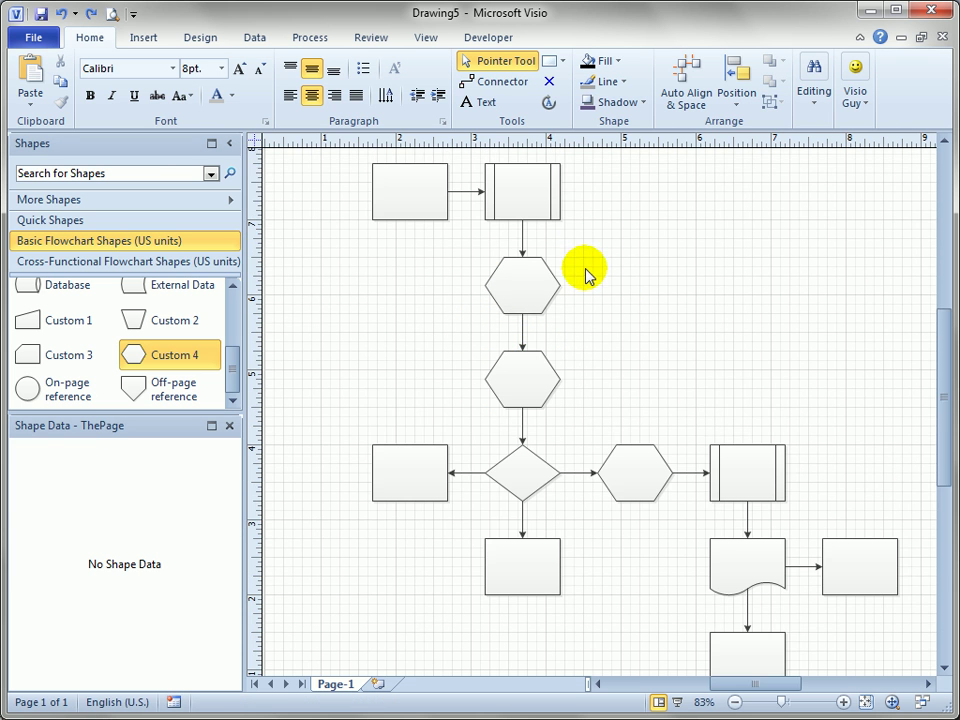
{"action": "left_click", "coordinate": [533, 287]}
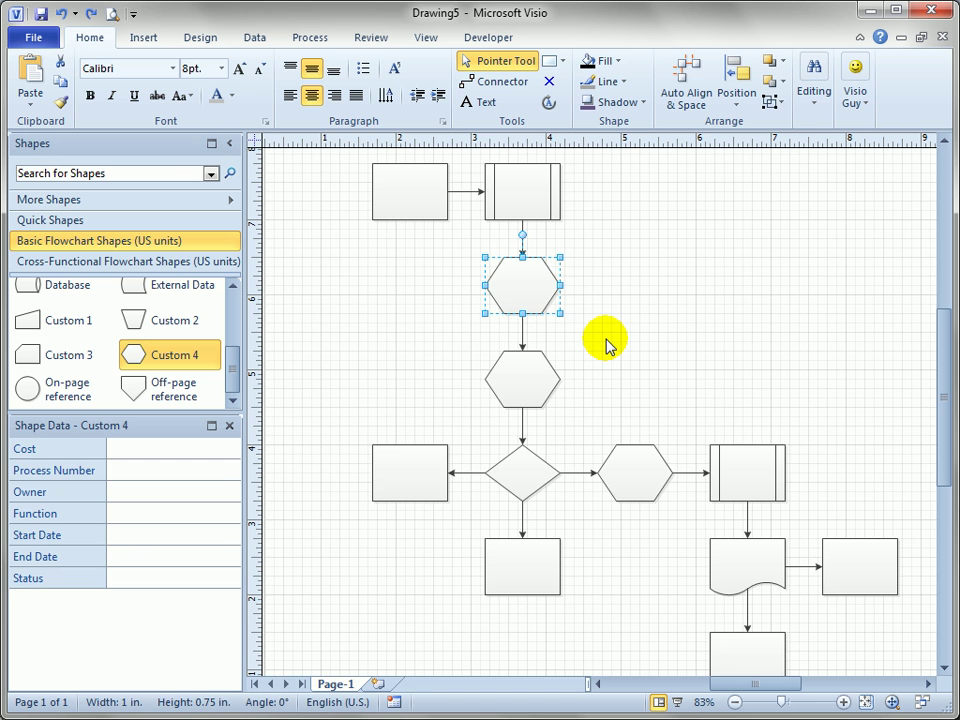
{"action": "key", "text": "Delete"}
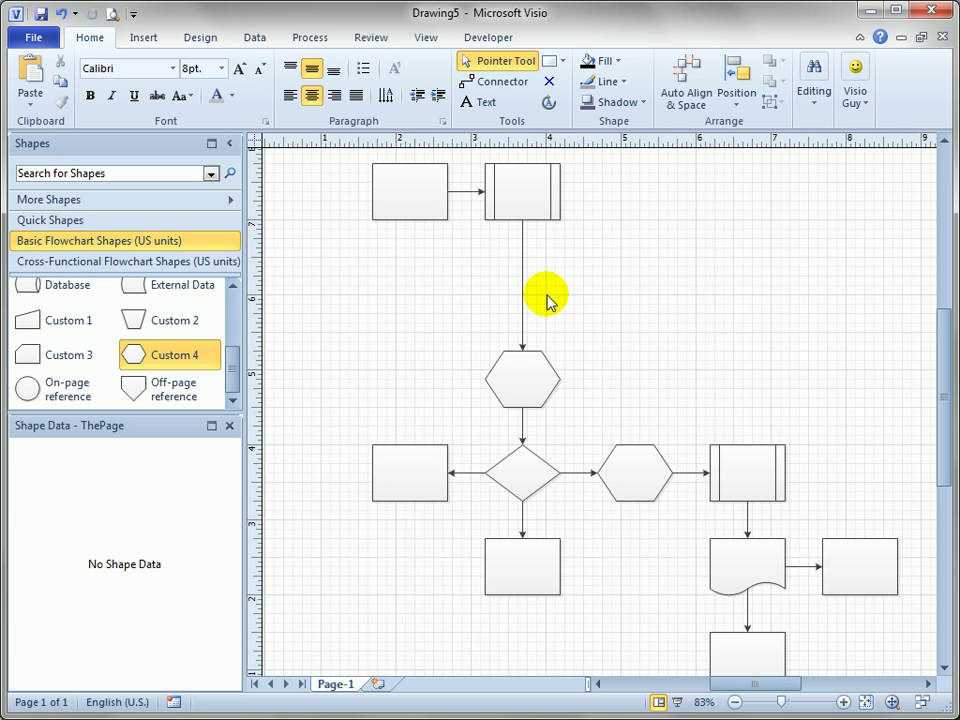
{"action": "left_click_drag", "start_coordinate": [133, 354], "coordinate": [508, 428]}
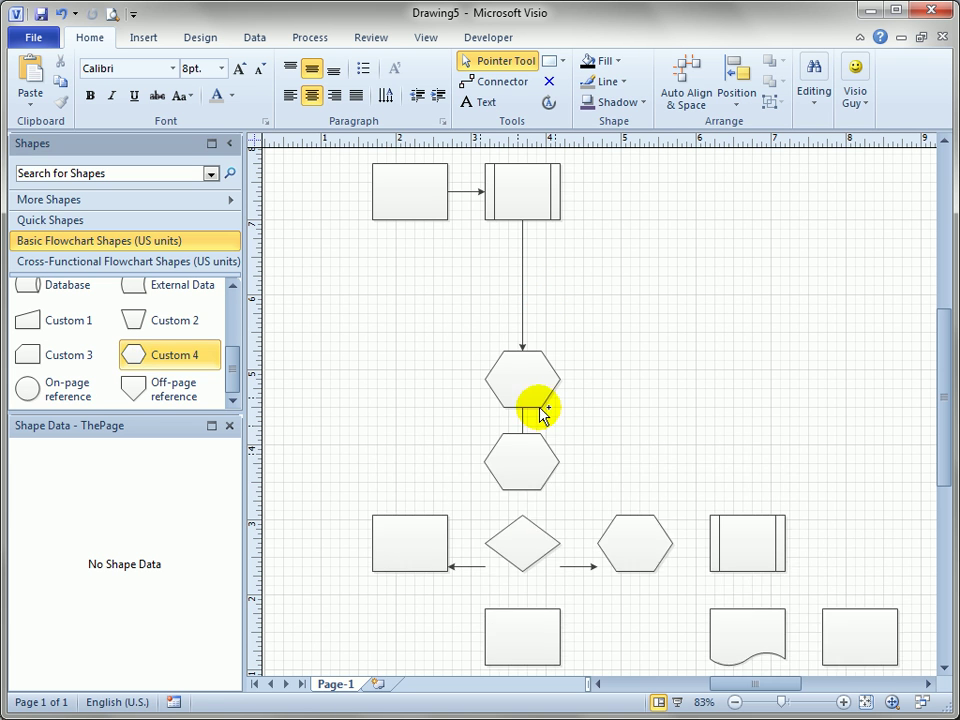
{"action": "left_click", "coordinate": [784, 422]}
Delete both remaining hexagons above the diamond so the connector runs straight to the subprocess.
{"action": "left_click", "coordinate": [547, 473]}
{"action": "key", "text": "Delete"}
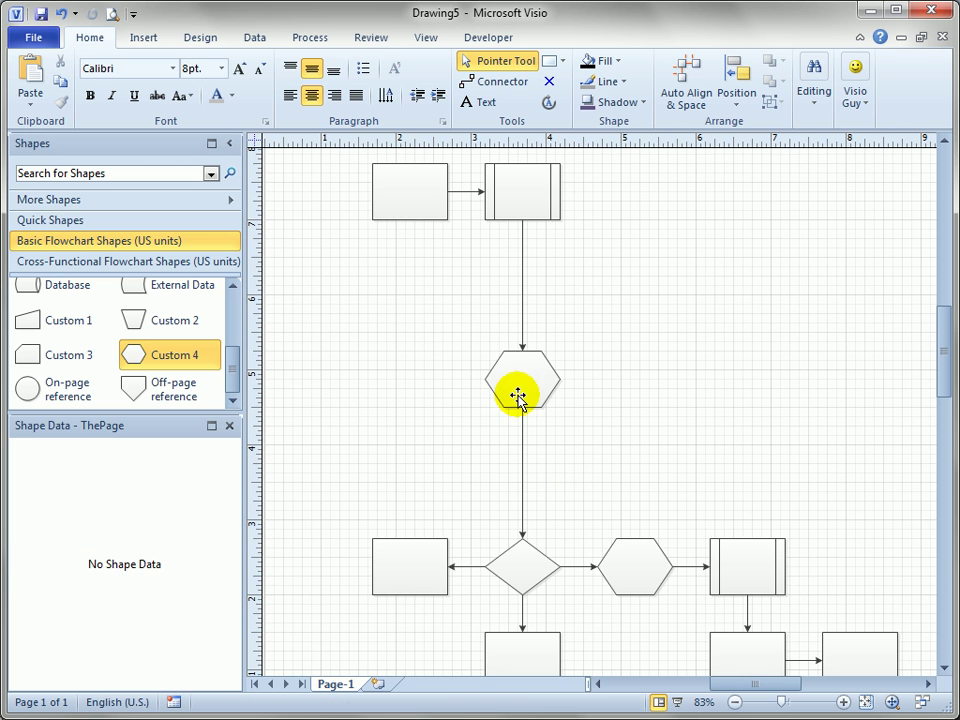
{"action": "left_click", "coordinate": [518, 387]}
{"action": "key", "text": "Delete"}
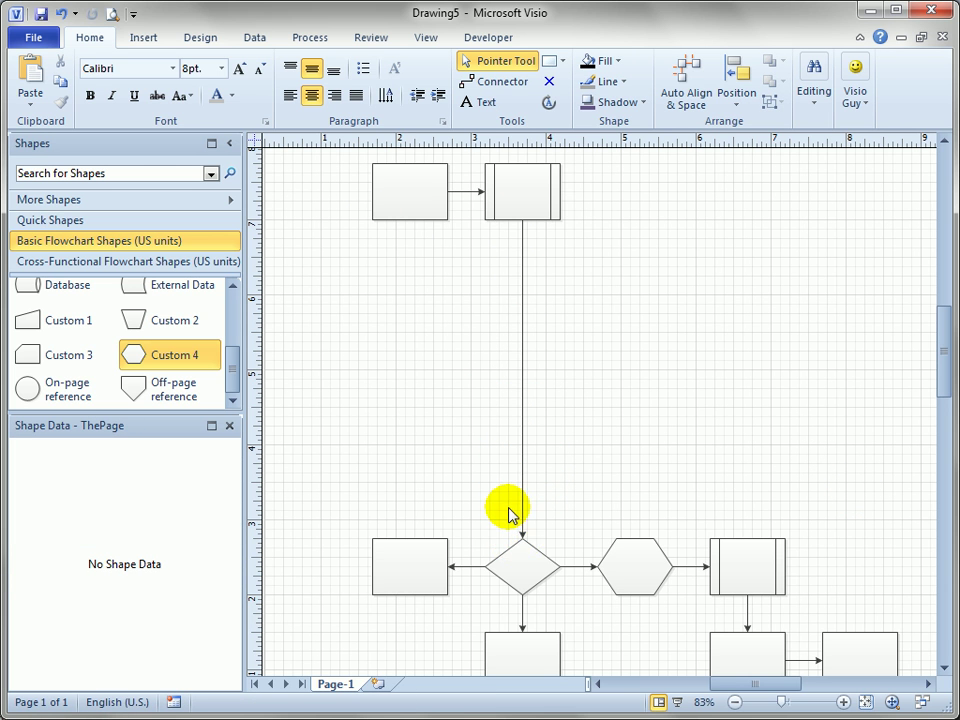
{"action": "scroll", "coordinate": [369, 458], "scroll_direction": "down", "scroll_amount": 2}
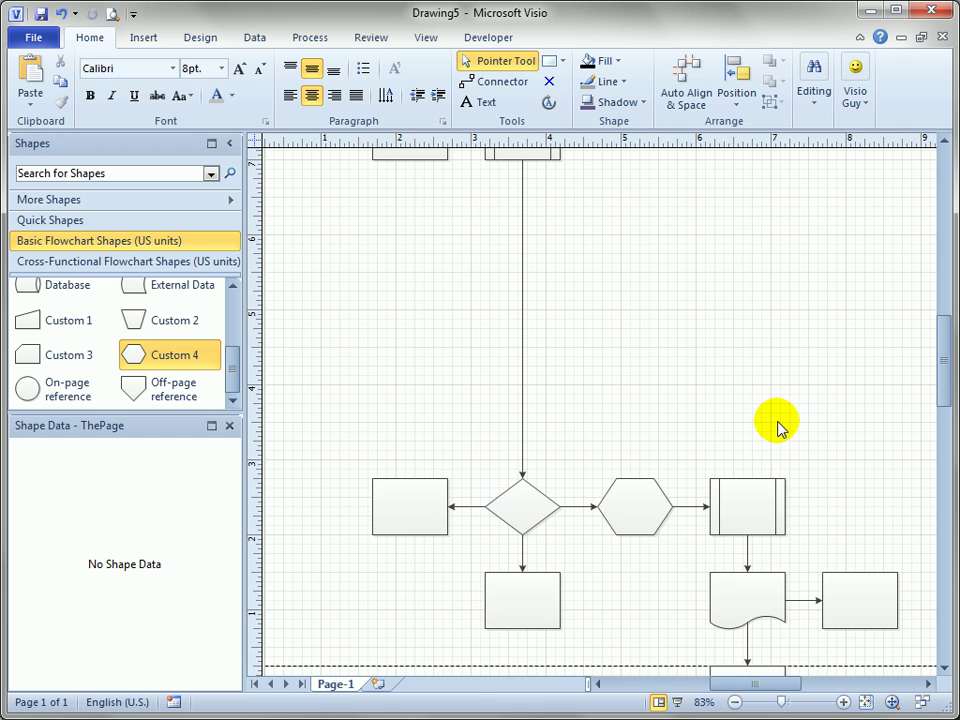
{"action": "scroll", "coordinate": [778, 426], "scroll_direction": "up", "scroll_amount": 2}
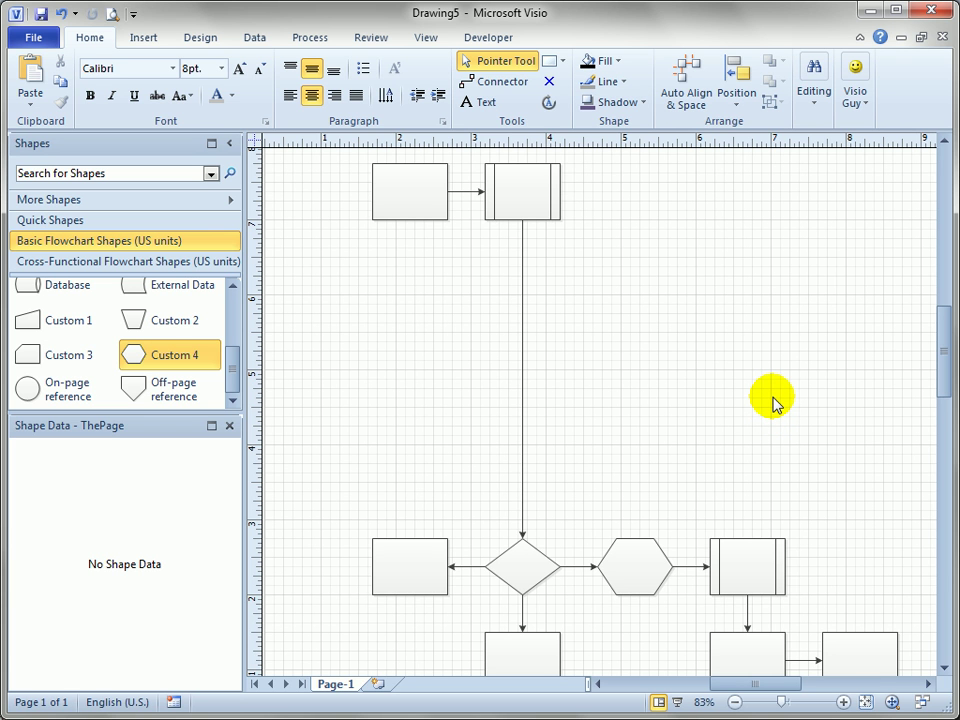
Switch to Drawing4 and select its 'Using Microsoft Visio 2010' book-cover picture.
{"action": "left_click", "coordinate": [776, 390]}
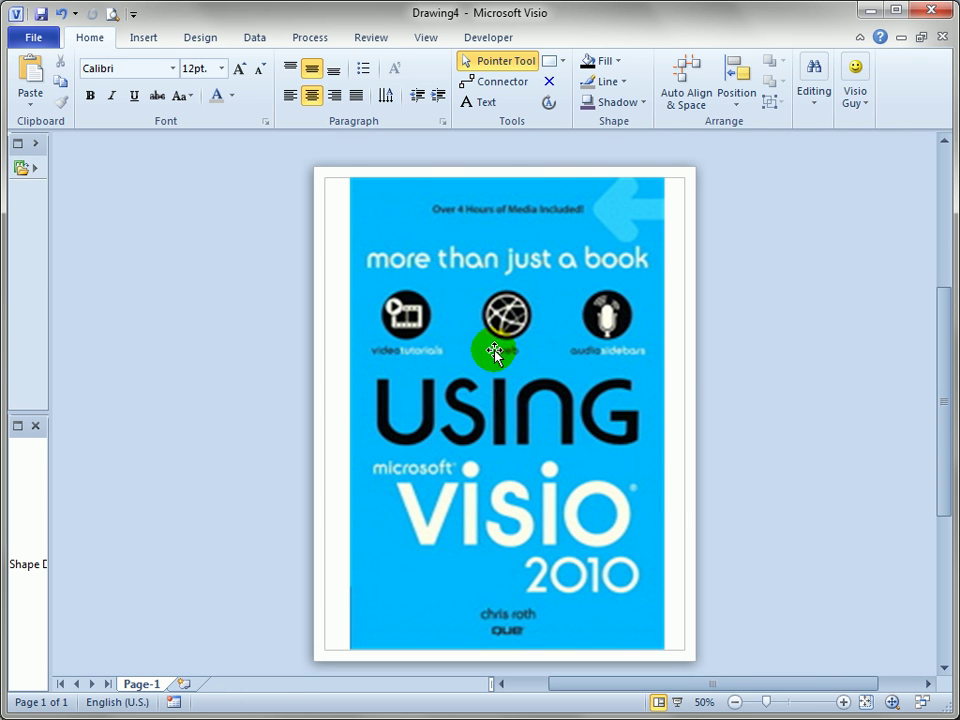
{"action": "left_click", "coordinate": [638, 330]}
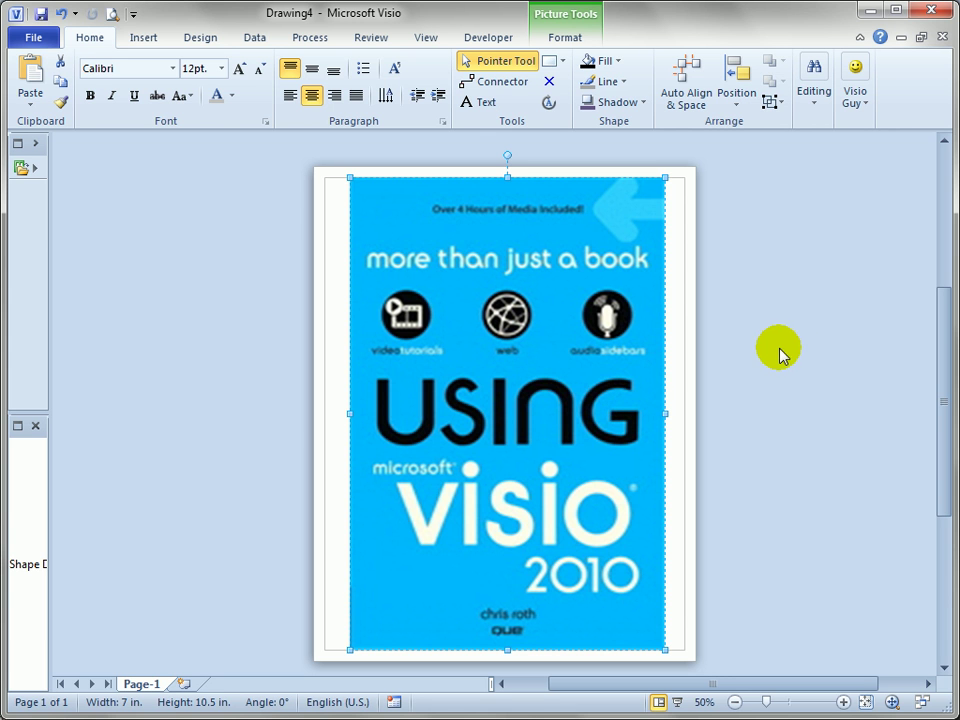
{"action": "left_click", "coordinate": [814, 330]}
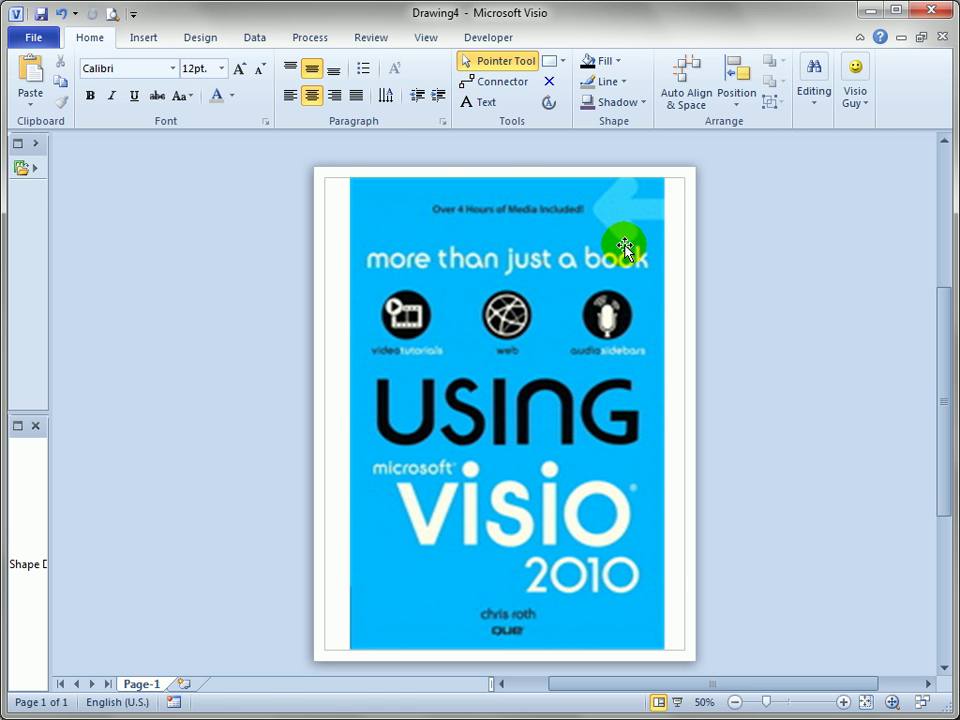
{"action": "left_click", "coordinate": [514, 212]}
{"action": "left_click_drag", "start_coordinate": [505, 155], "coordinate": [510, 280]}
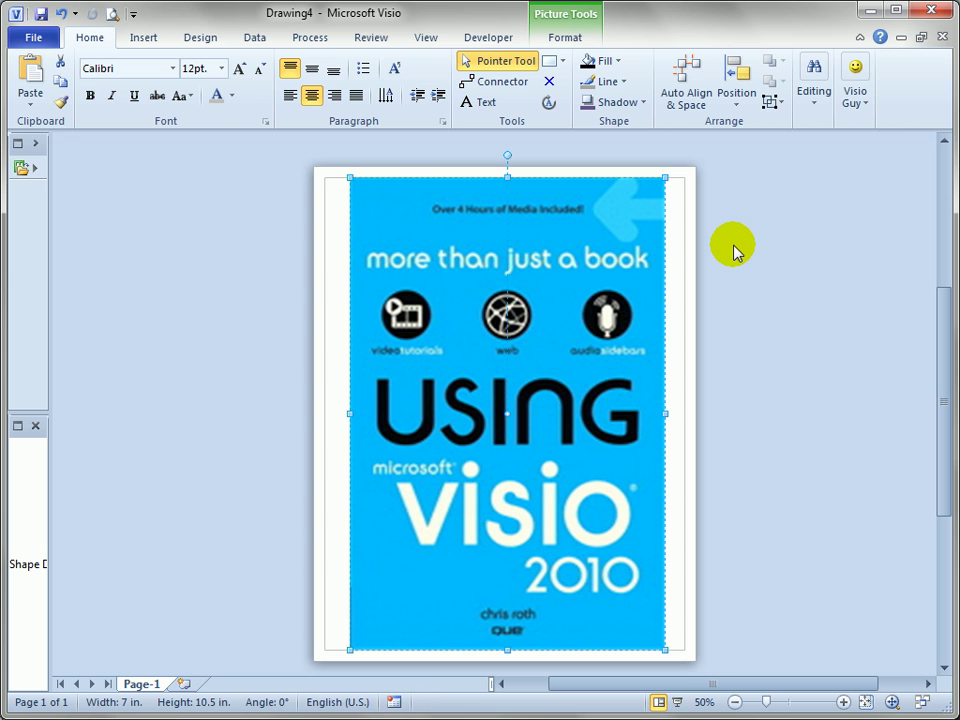